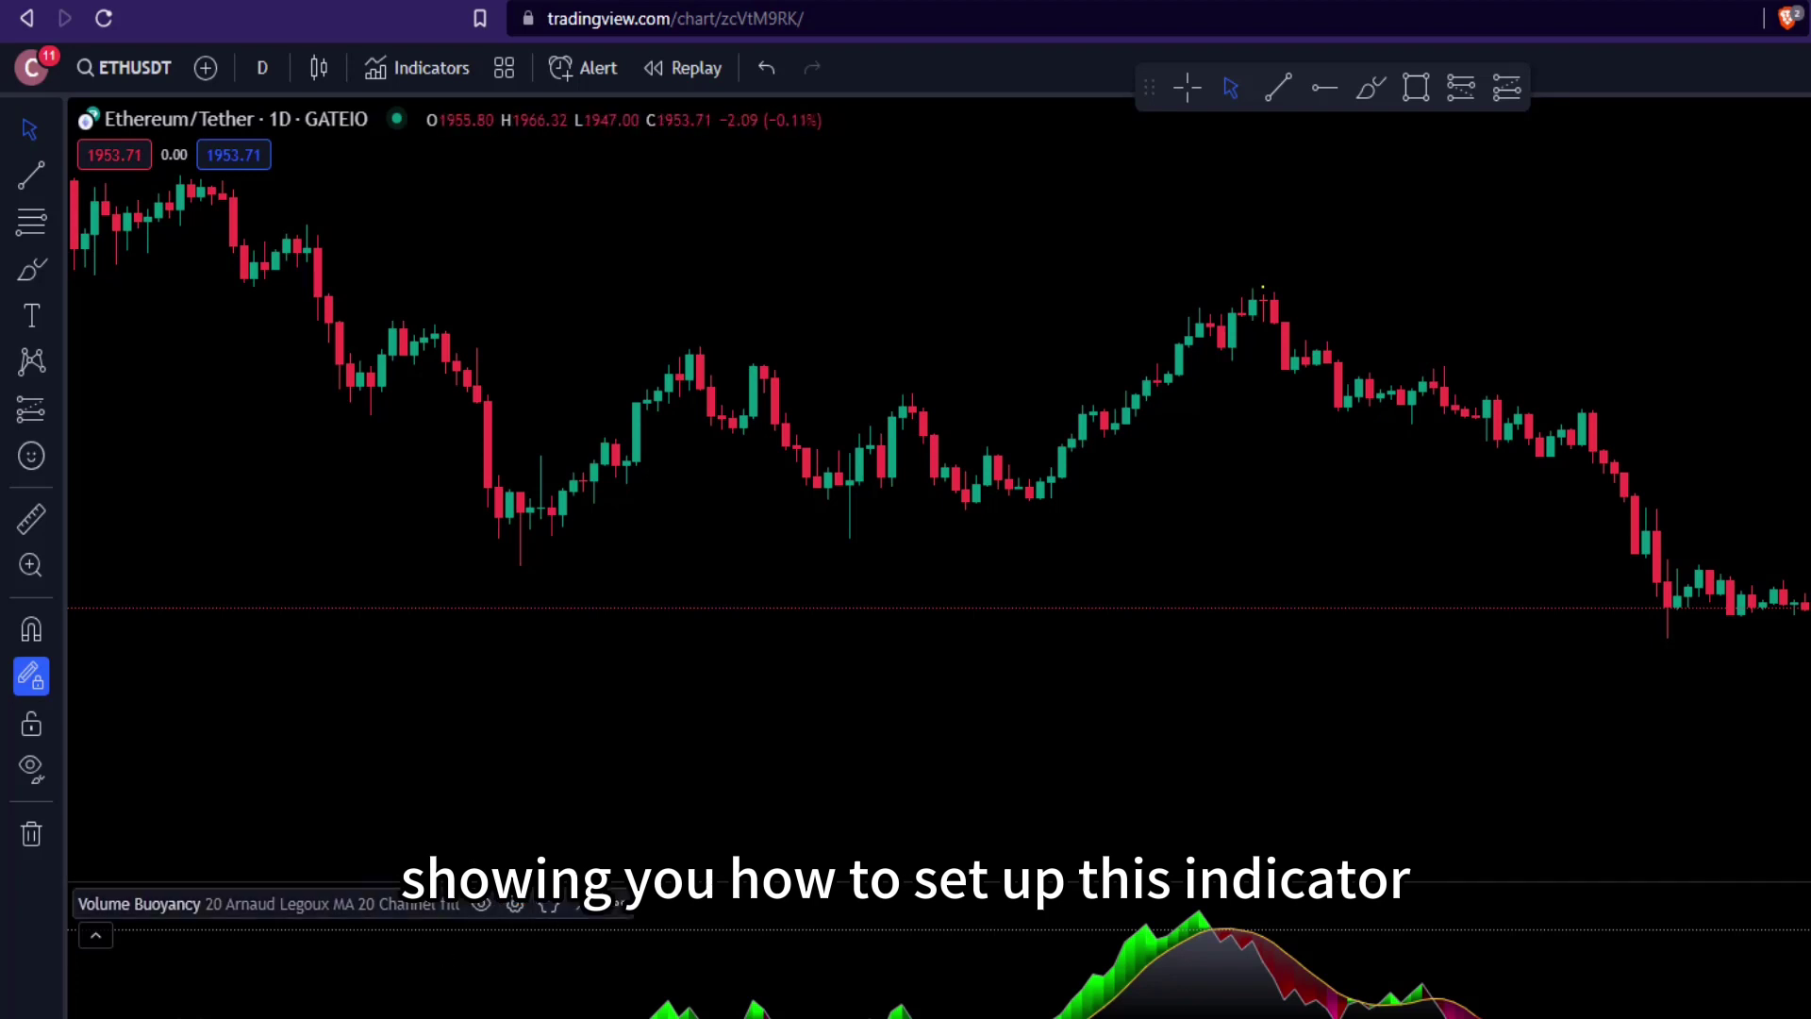
- Remove Volume Buoyancy, then re-add Volume Buoyancy [LucF] by searching 'volume bu'
{"action": "left_click", "coordinate": [579, 913]}
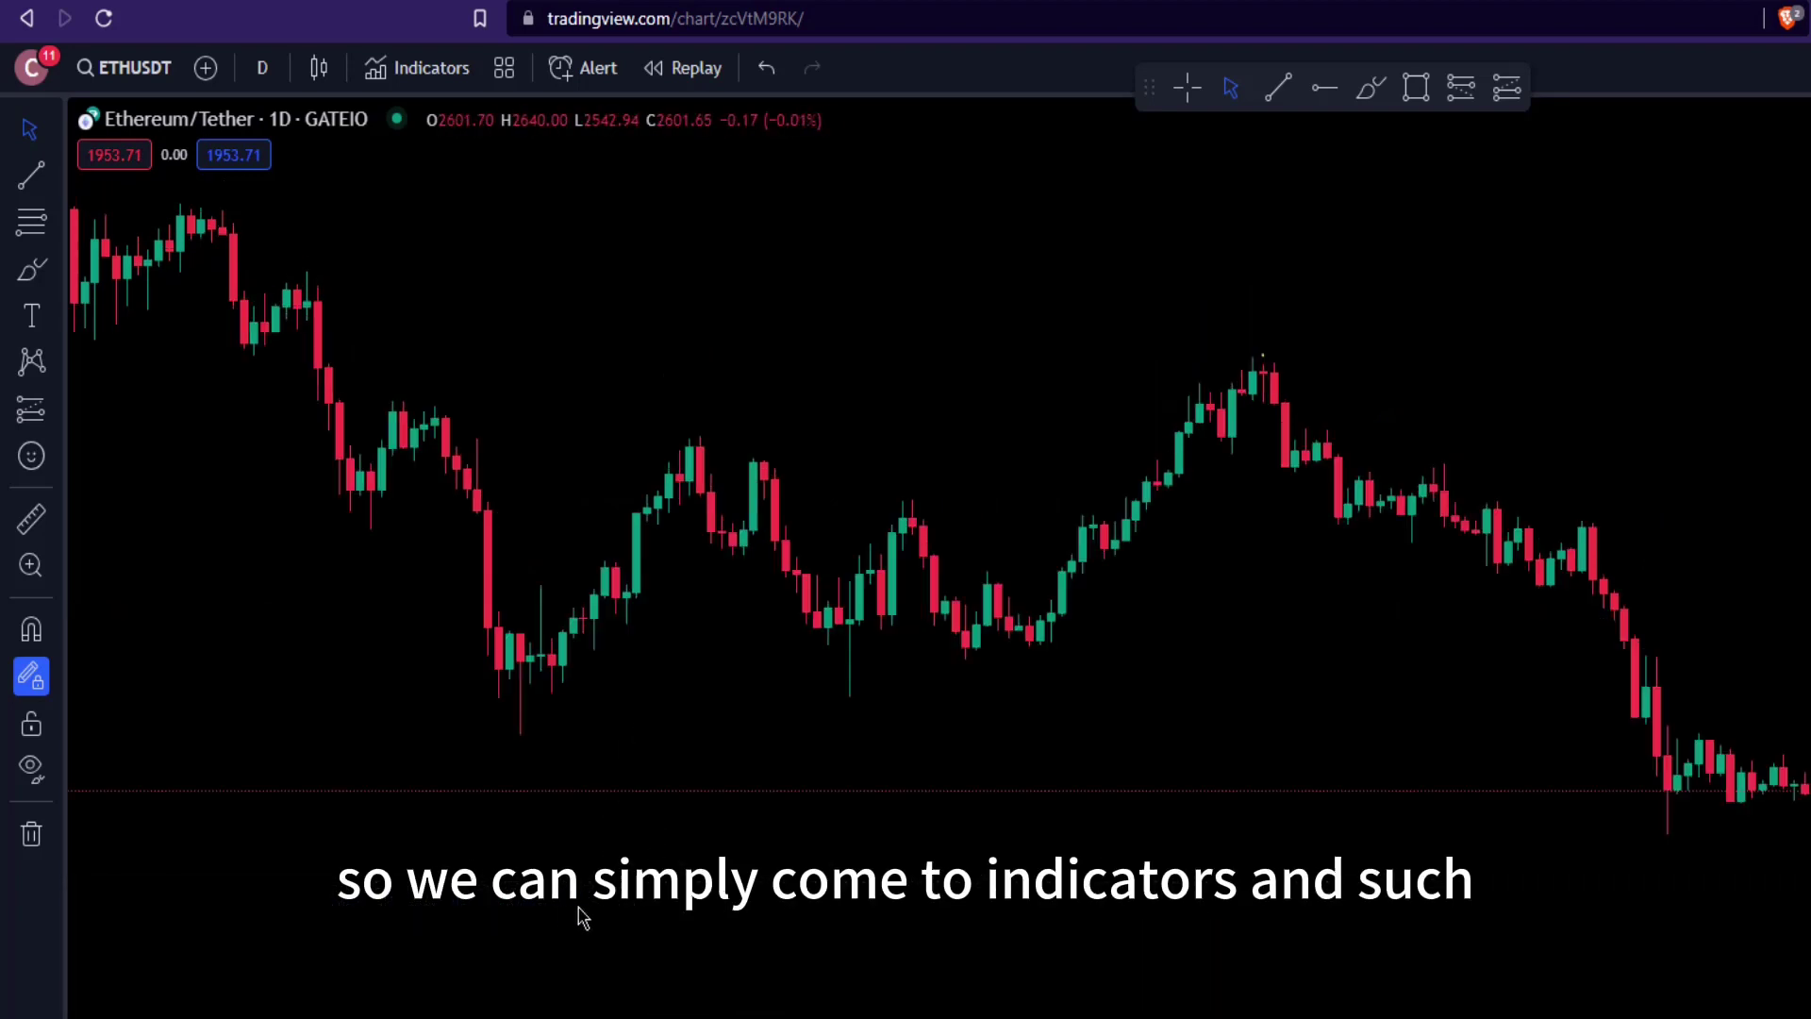
{"action": "left_click", "coordinate": [435, 83]}
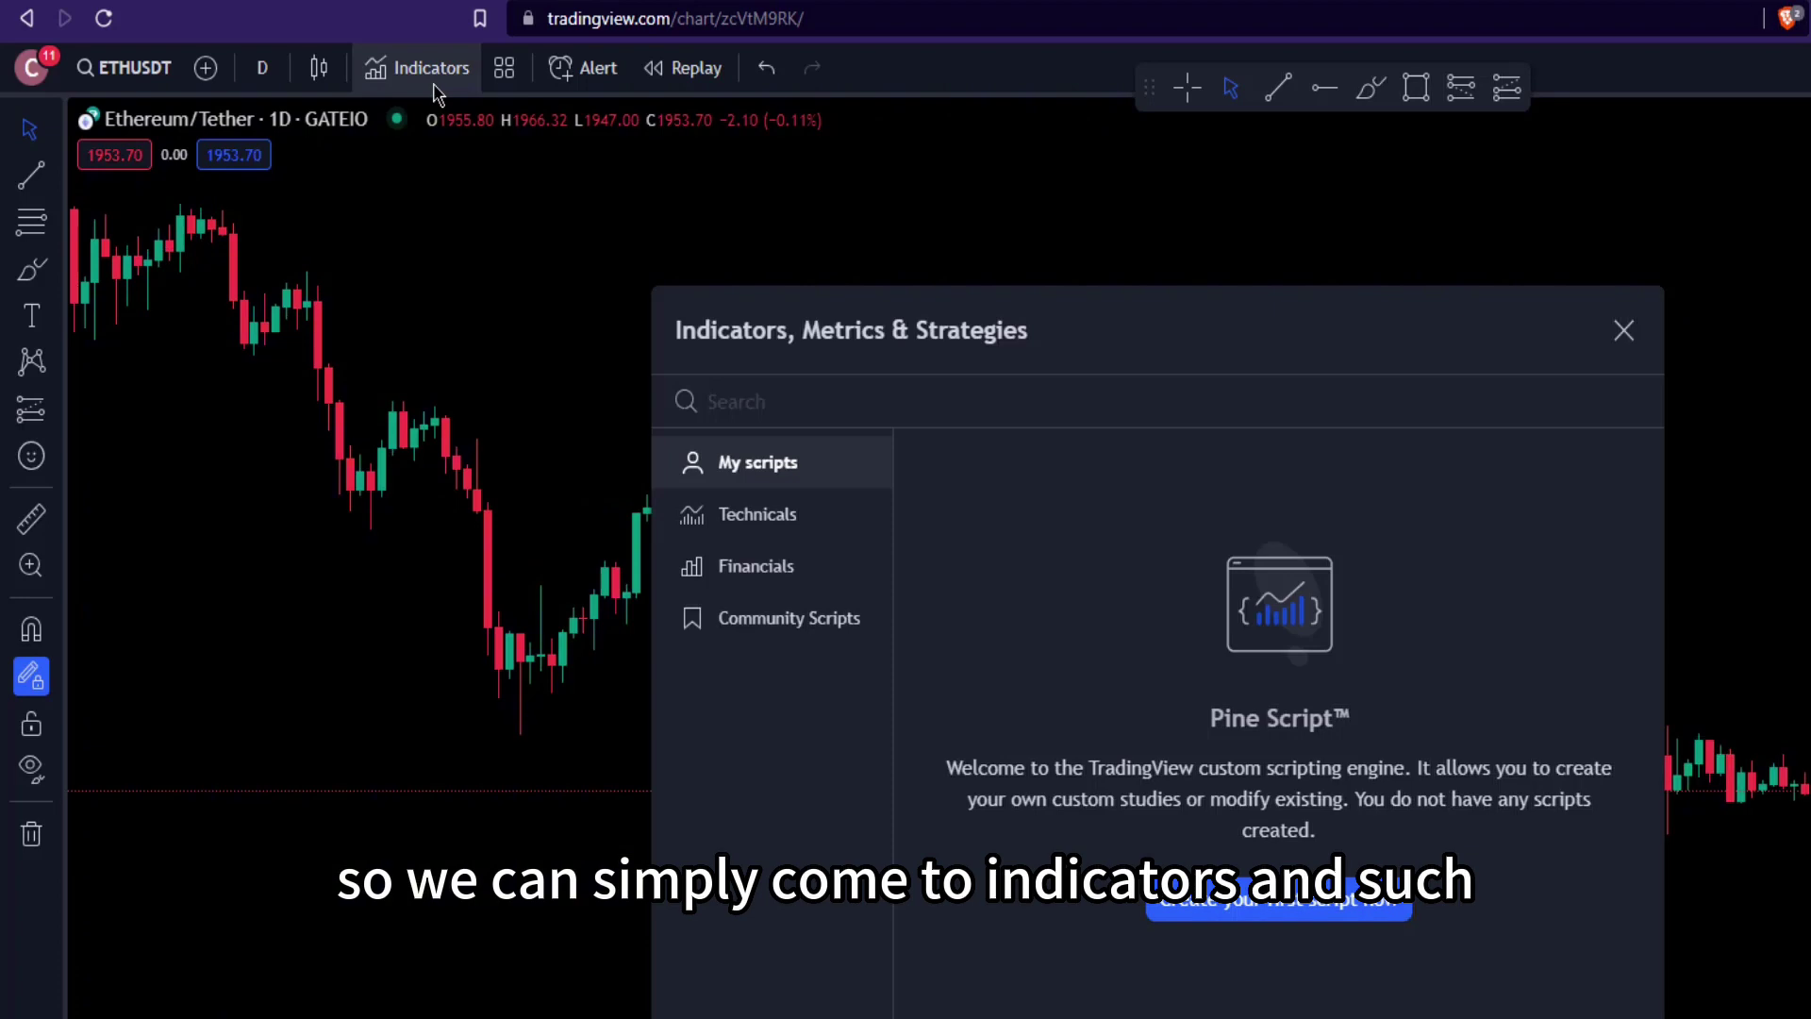
{"action": "type", "text": "volu"}
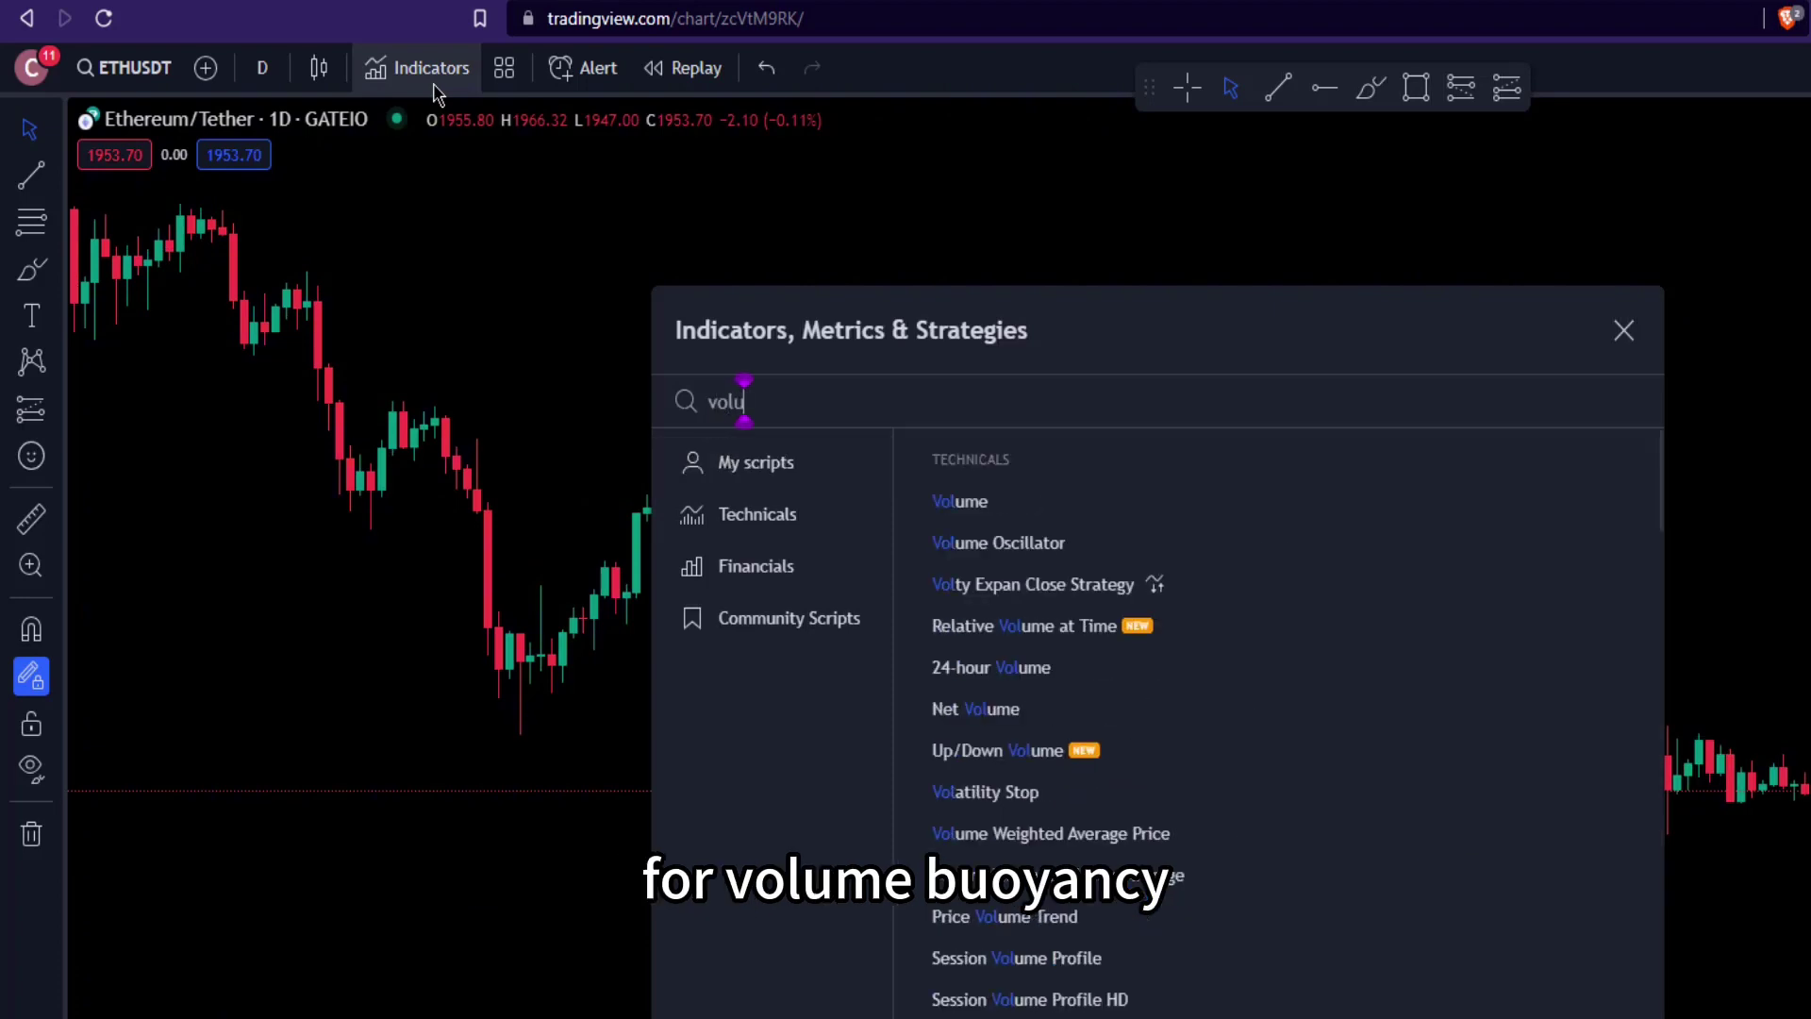
{"action": "type", "text": "me bu"}
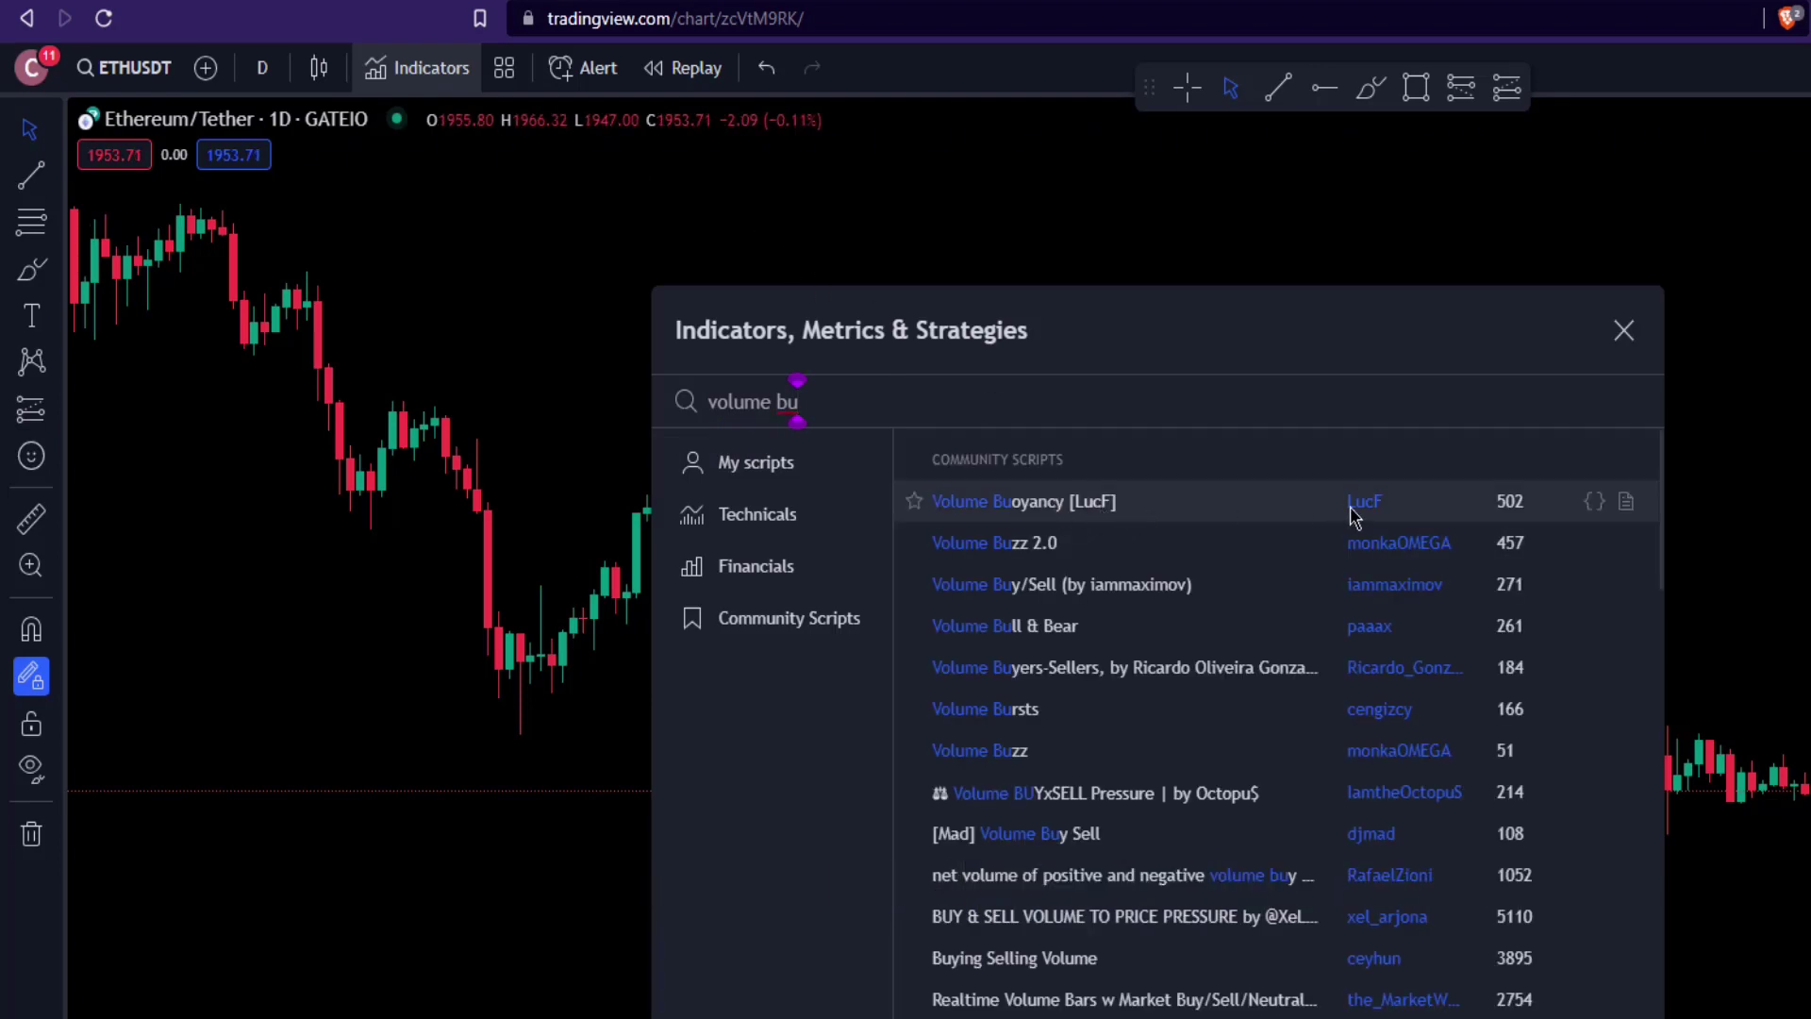
{"action": "left_click", "coordinate": [1160, 503]}
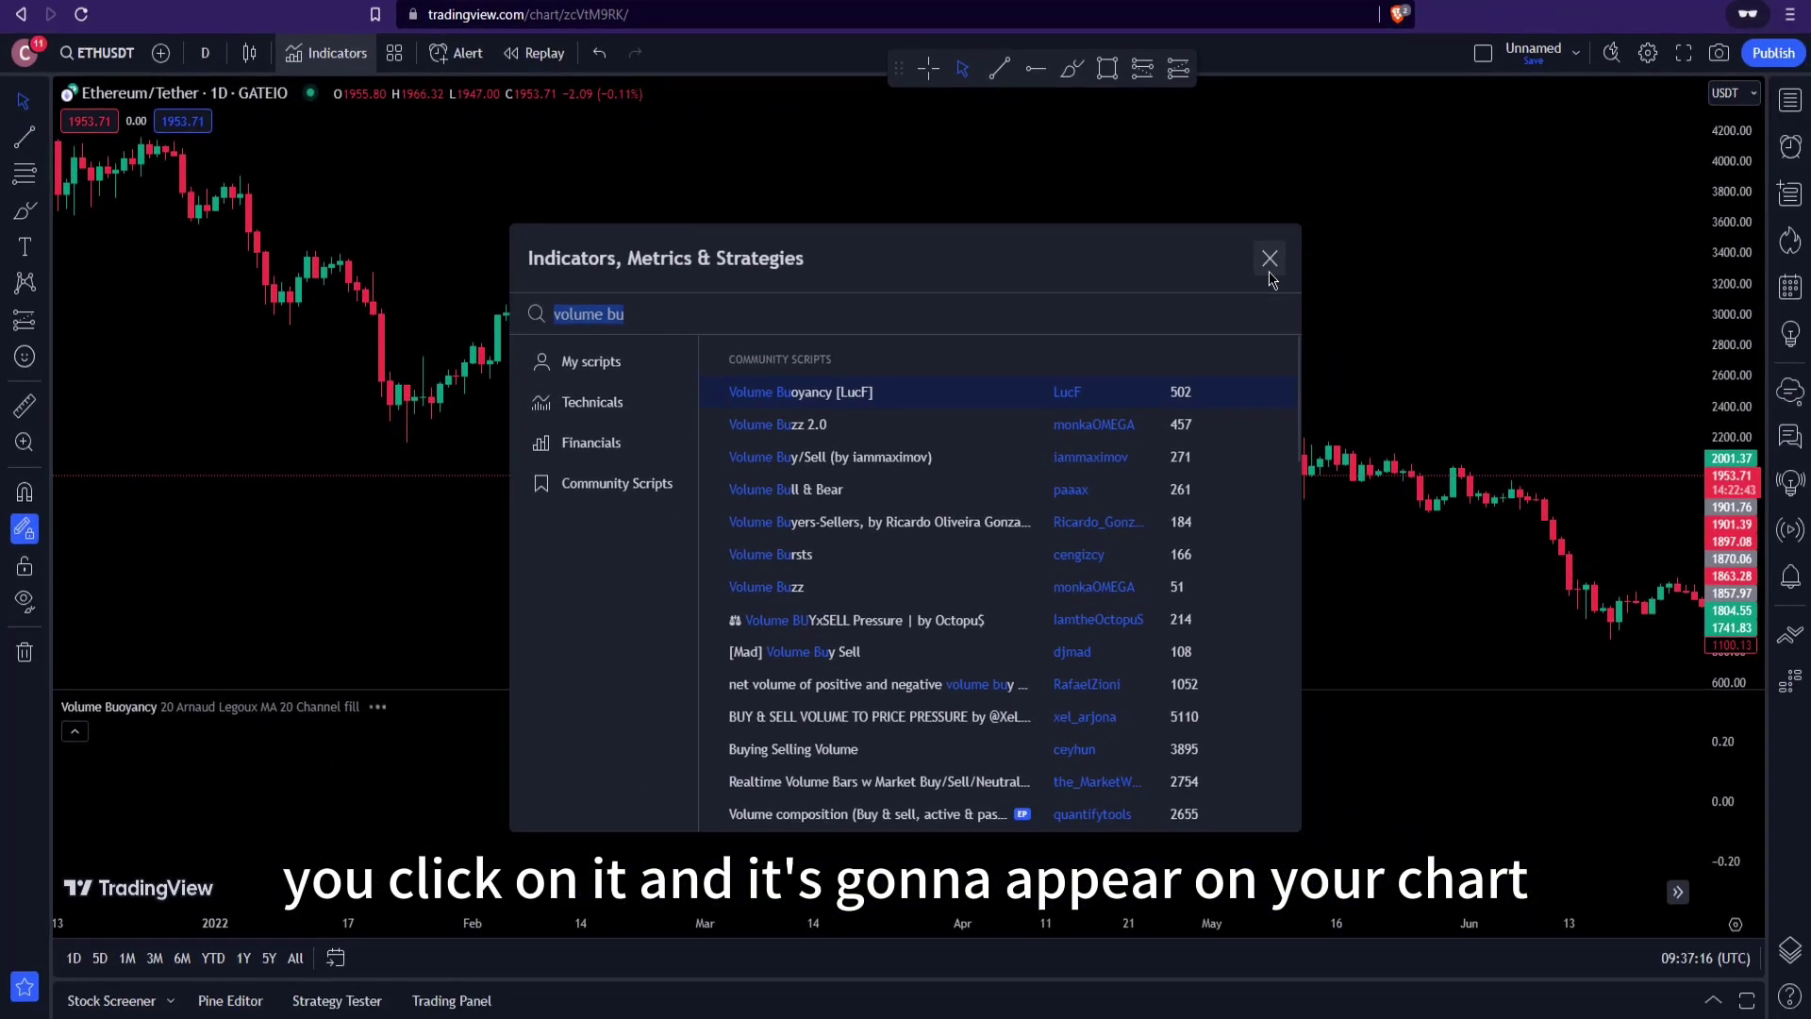
{"action": "left_click", "coordinate": [1333, 271]}
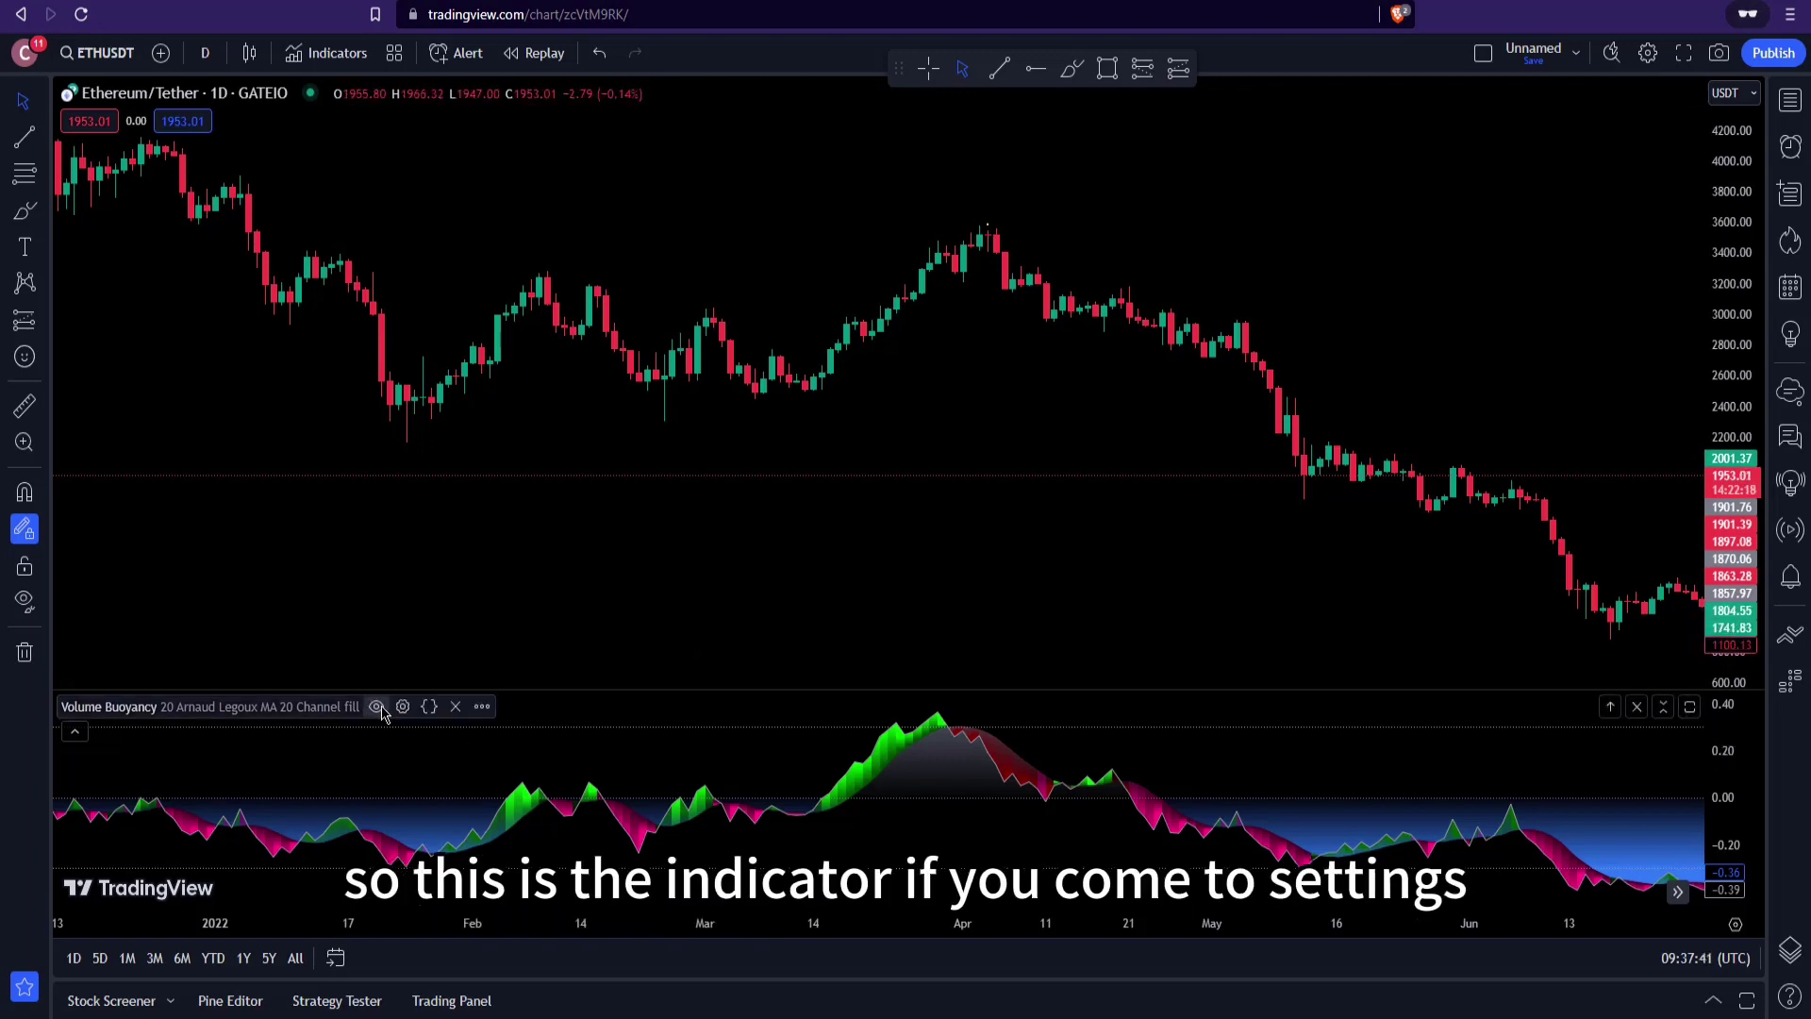
- Enable the Volume Buoyancy MA line, keeping Arnaud Legoux as the MA type
{"action": "left_click", "coordinate": [357, 710]}
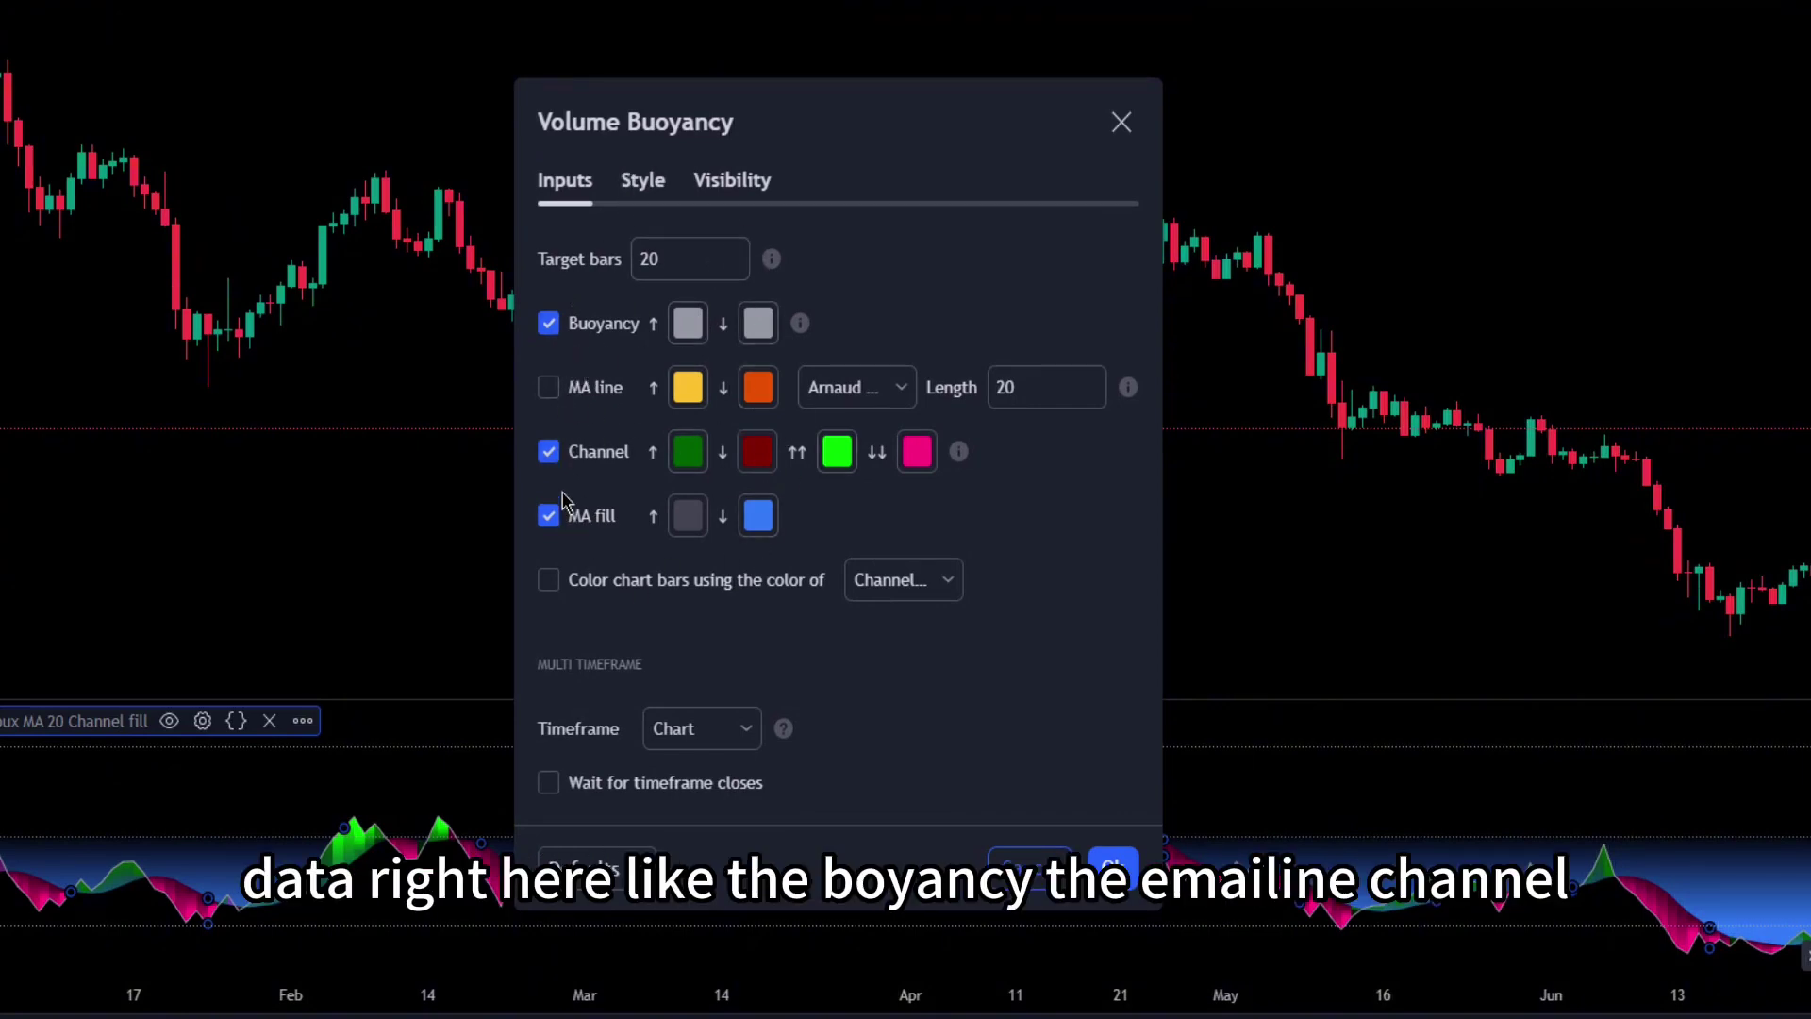
{"action": "left_click", "coordinate": [903, 396]}
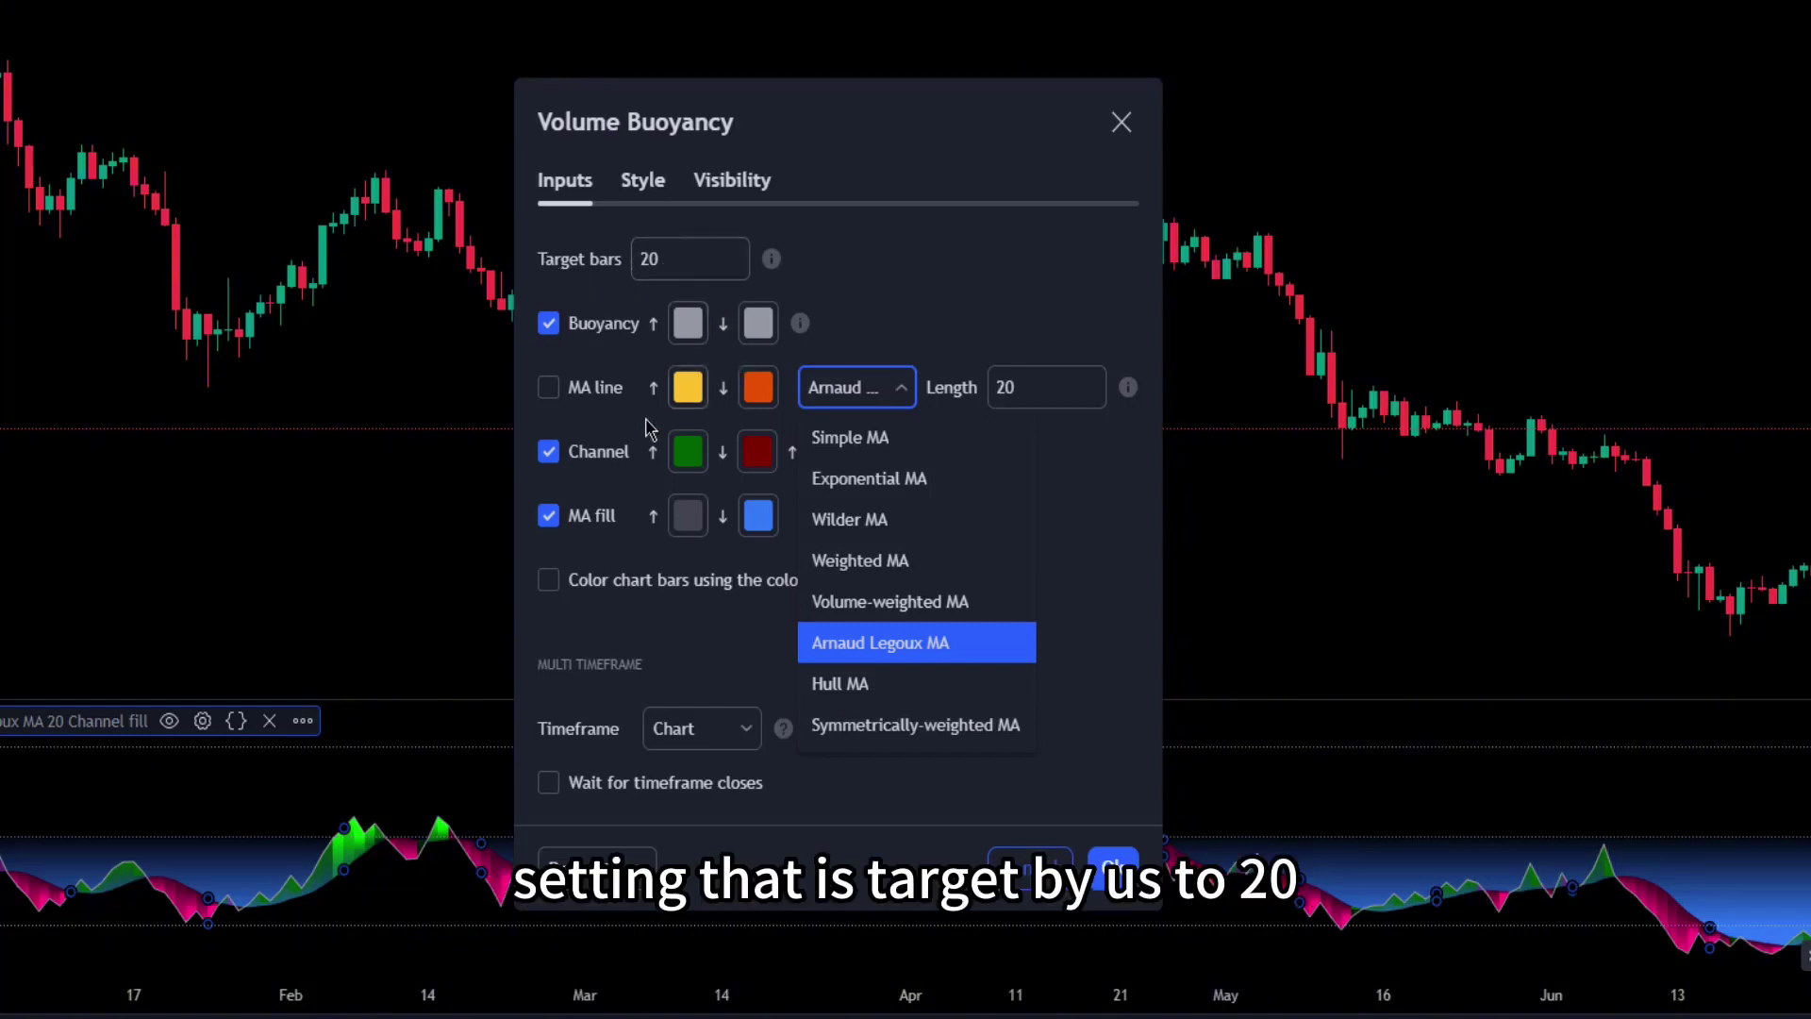
{"action": "left_click", "coordinate": [572, 405]}
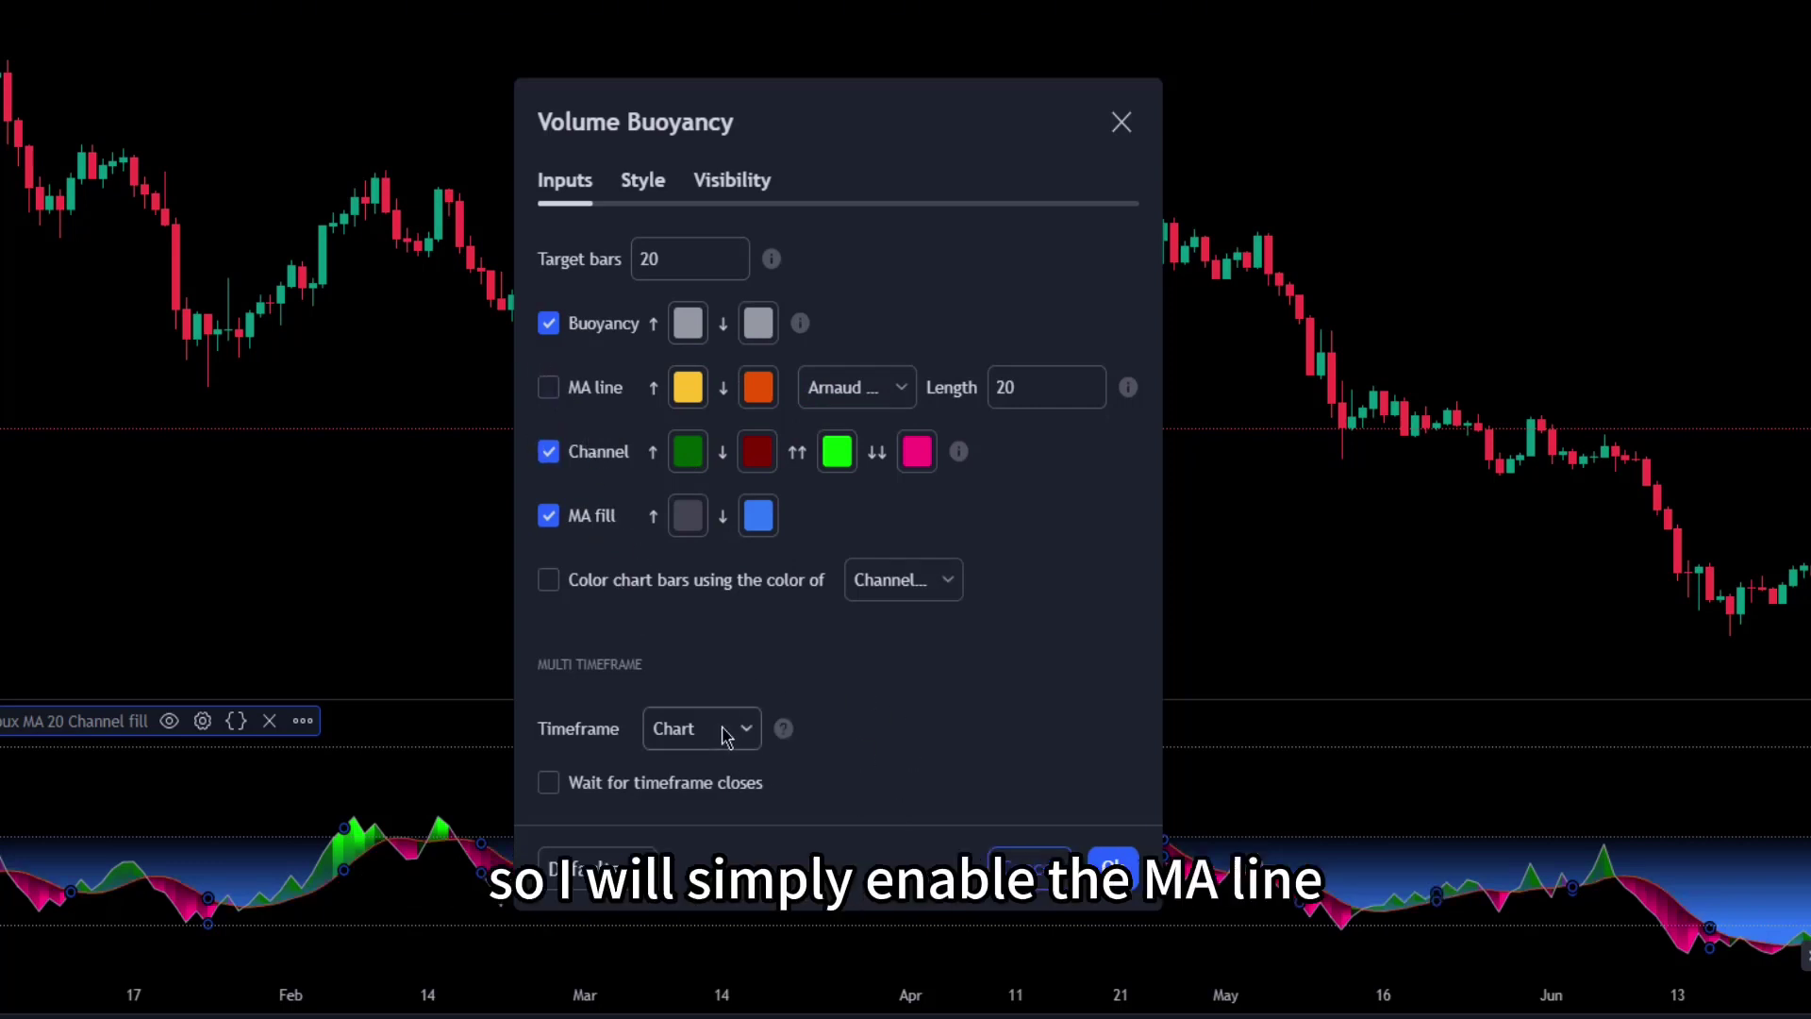
{"action": "left_click", "coordinate": [548, 388]}
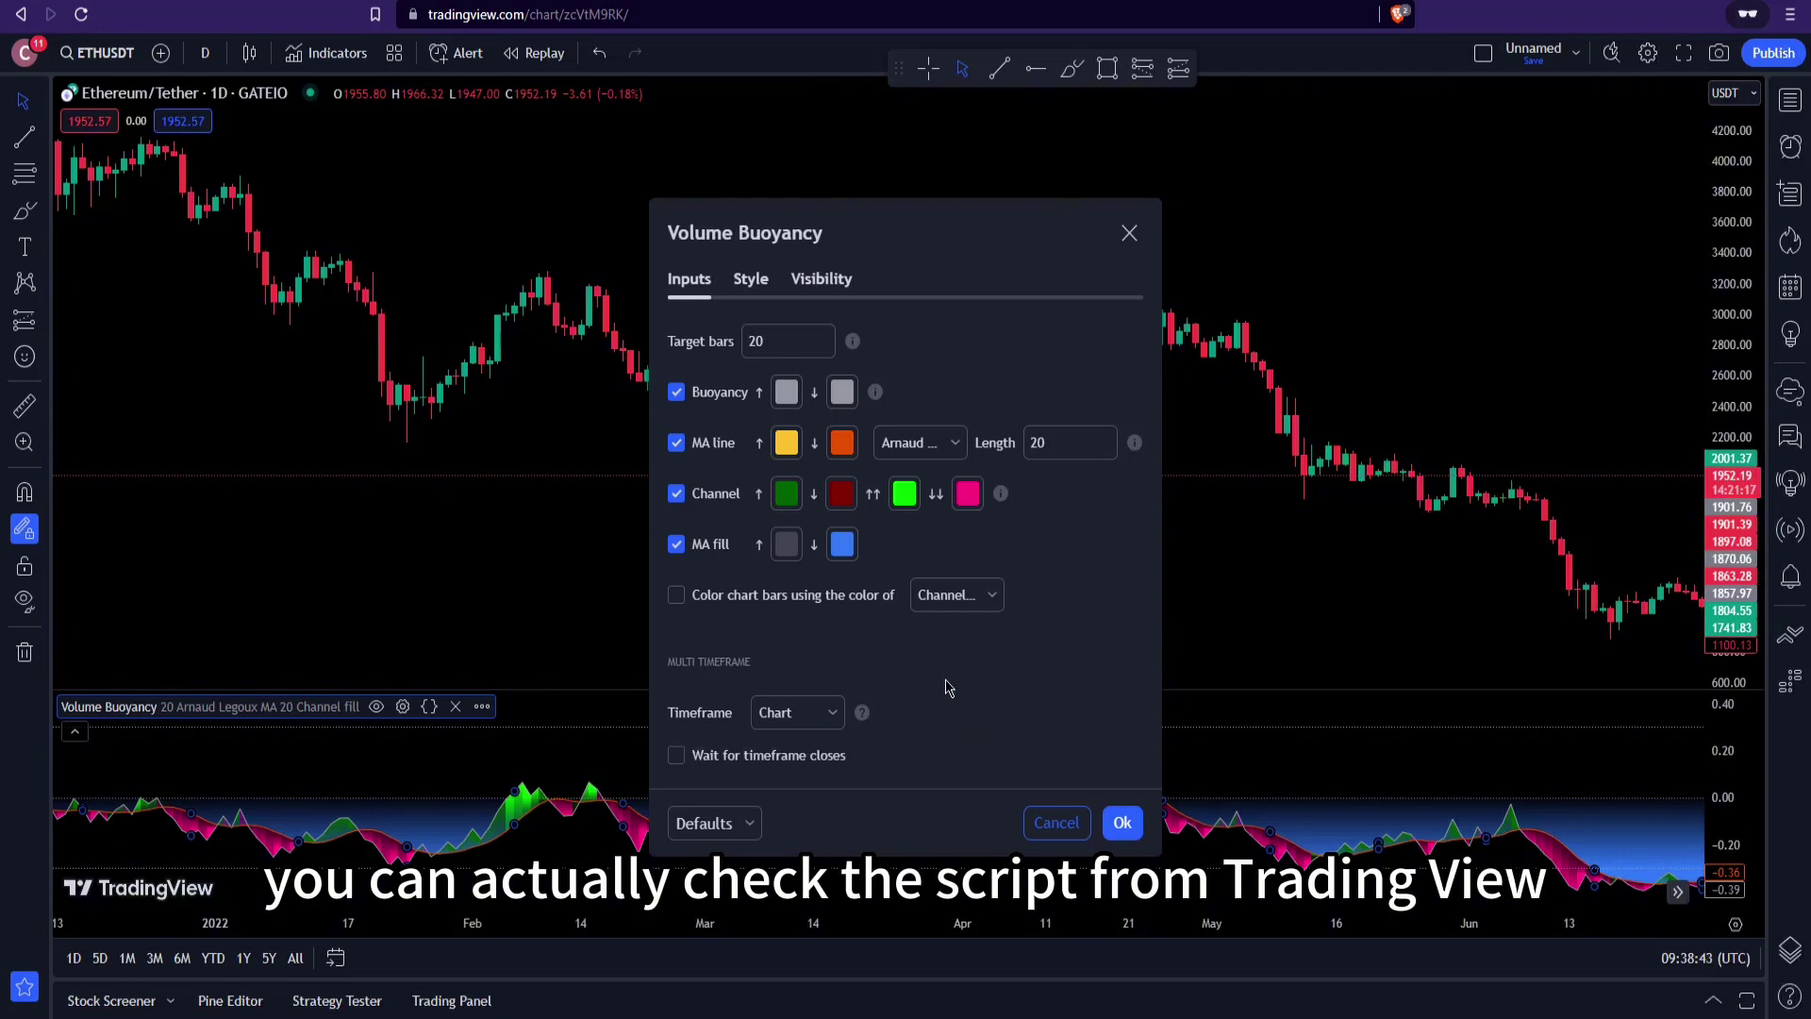
{"action": "left_click", "coordinate": [1132, 834]}
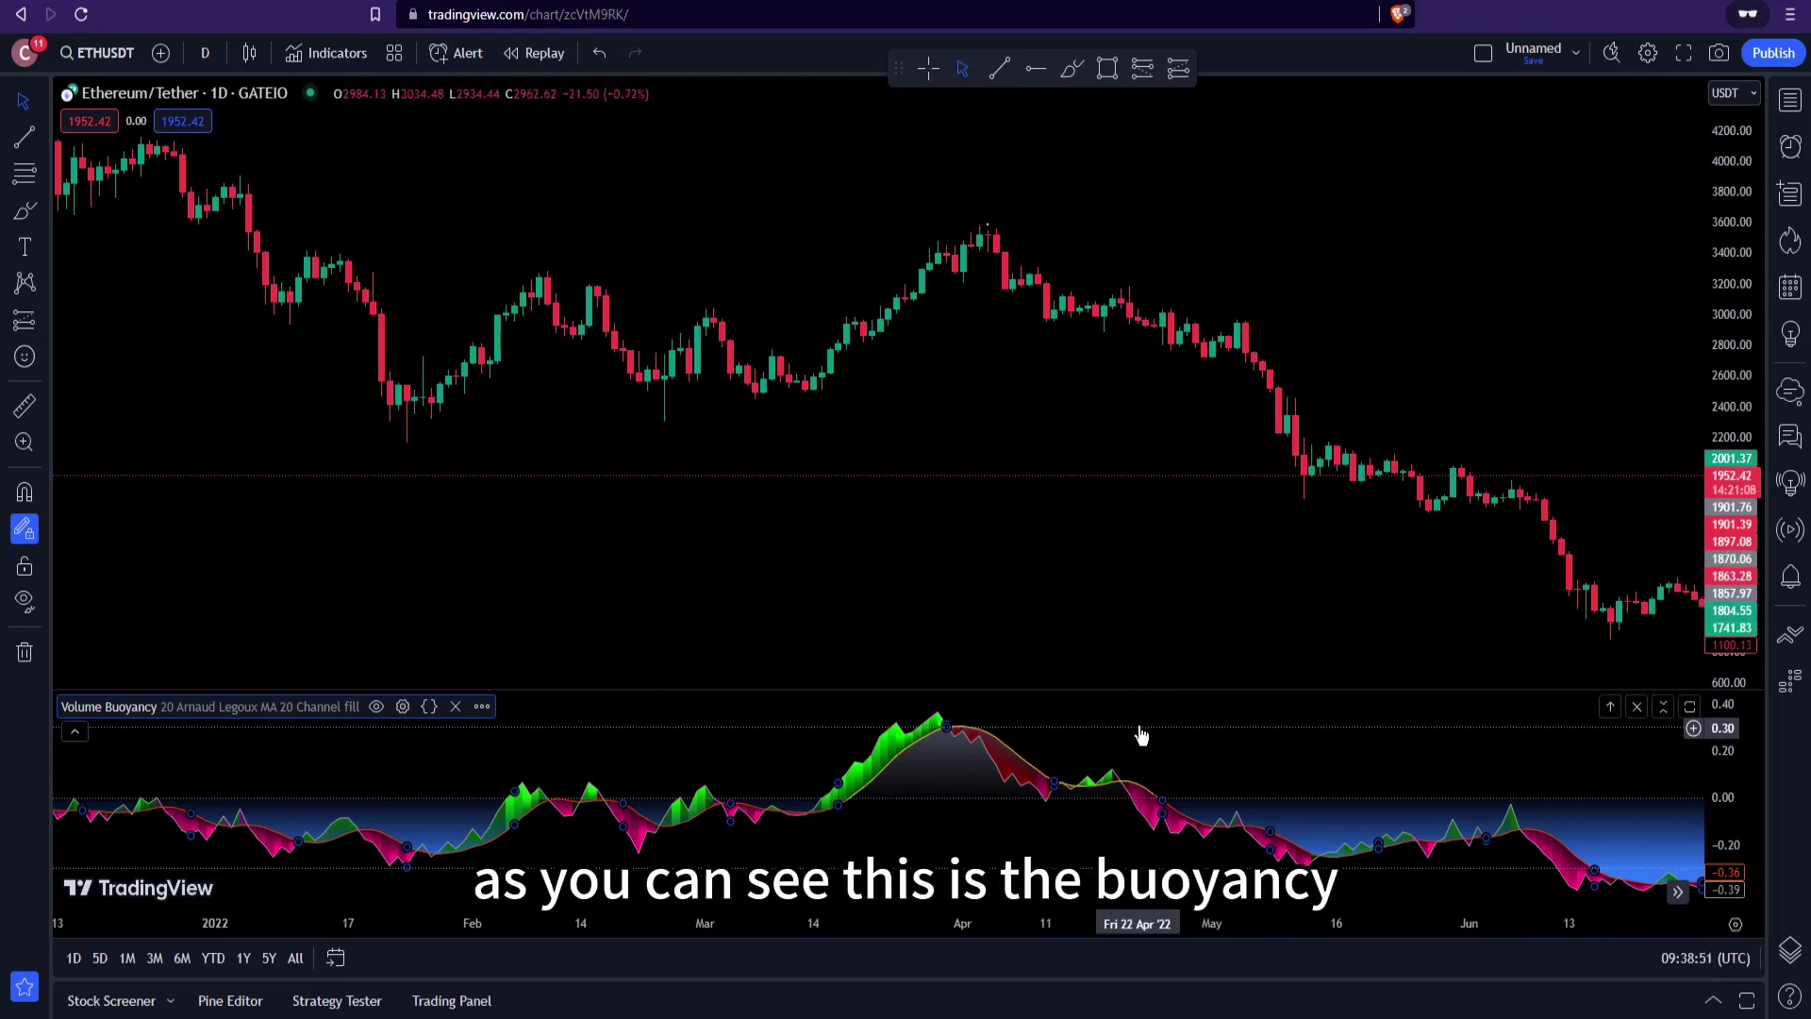
- Make the indicator pane taller and draw a trend line from the mid-March low to the early-April high
{"action": "left_click_drag", "start_coordinate": [1132, 694], "coordinate": [1132, 598]}
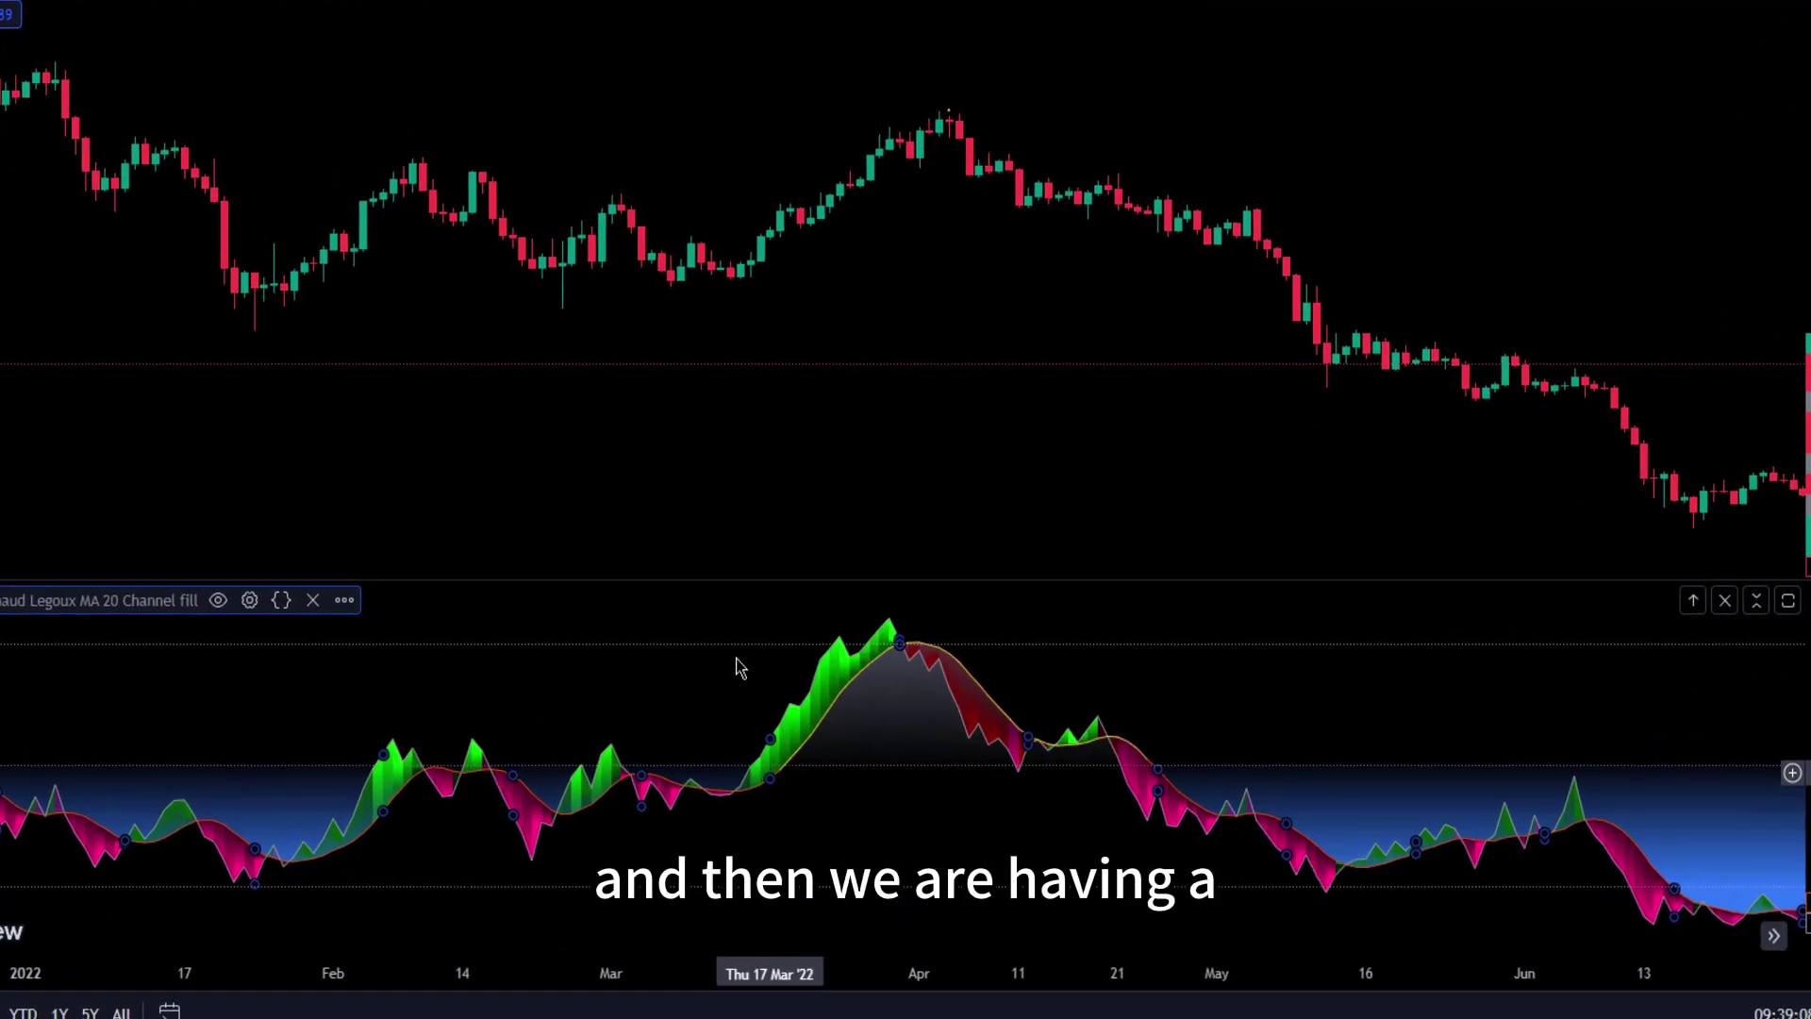
{"action": "key", "text": "alt+t"}
{"action": "left_click", "coordinate": [761, 284]}
{"action": "left_click", "coordinate": [959, 145]}
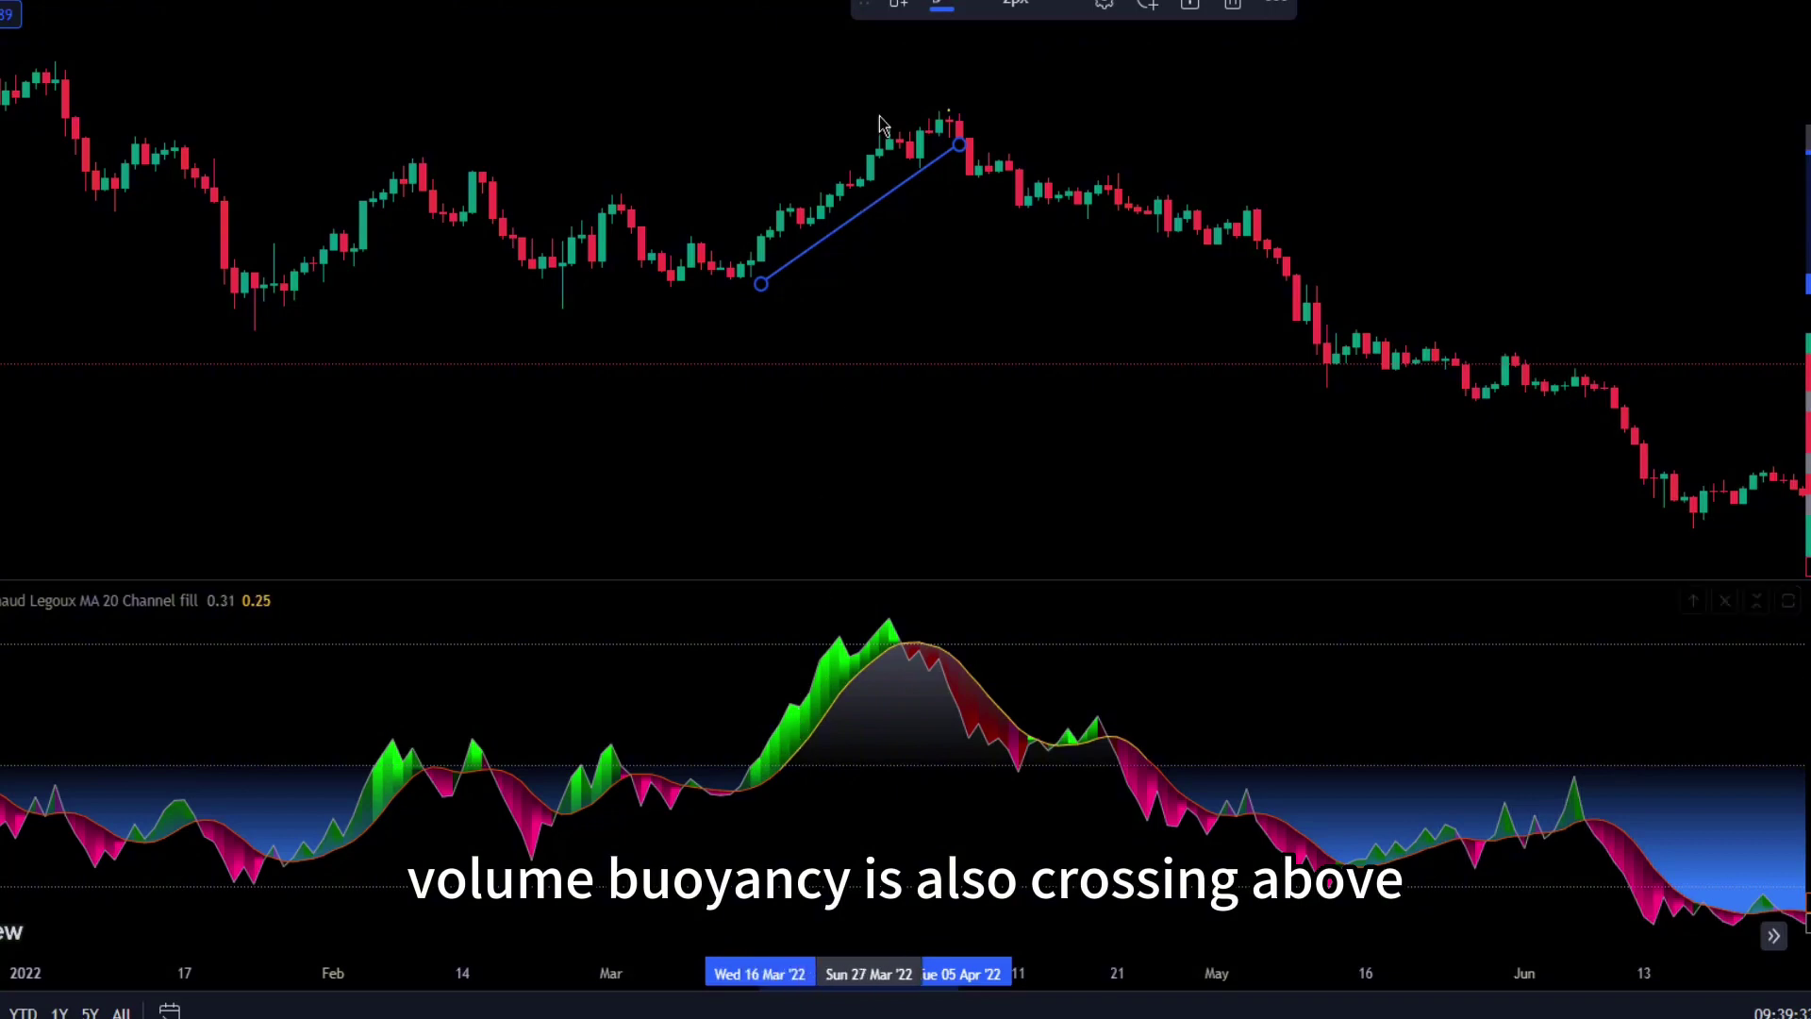
- Circle the mid-March zero-line crossover in yellow, then move the chart back to late 2021
{"action": "left_click", "coordinate": [870, 681]}
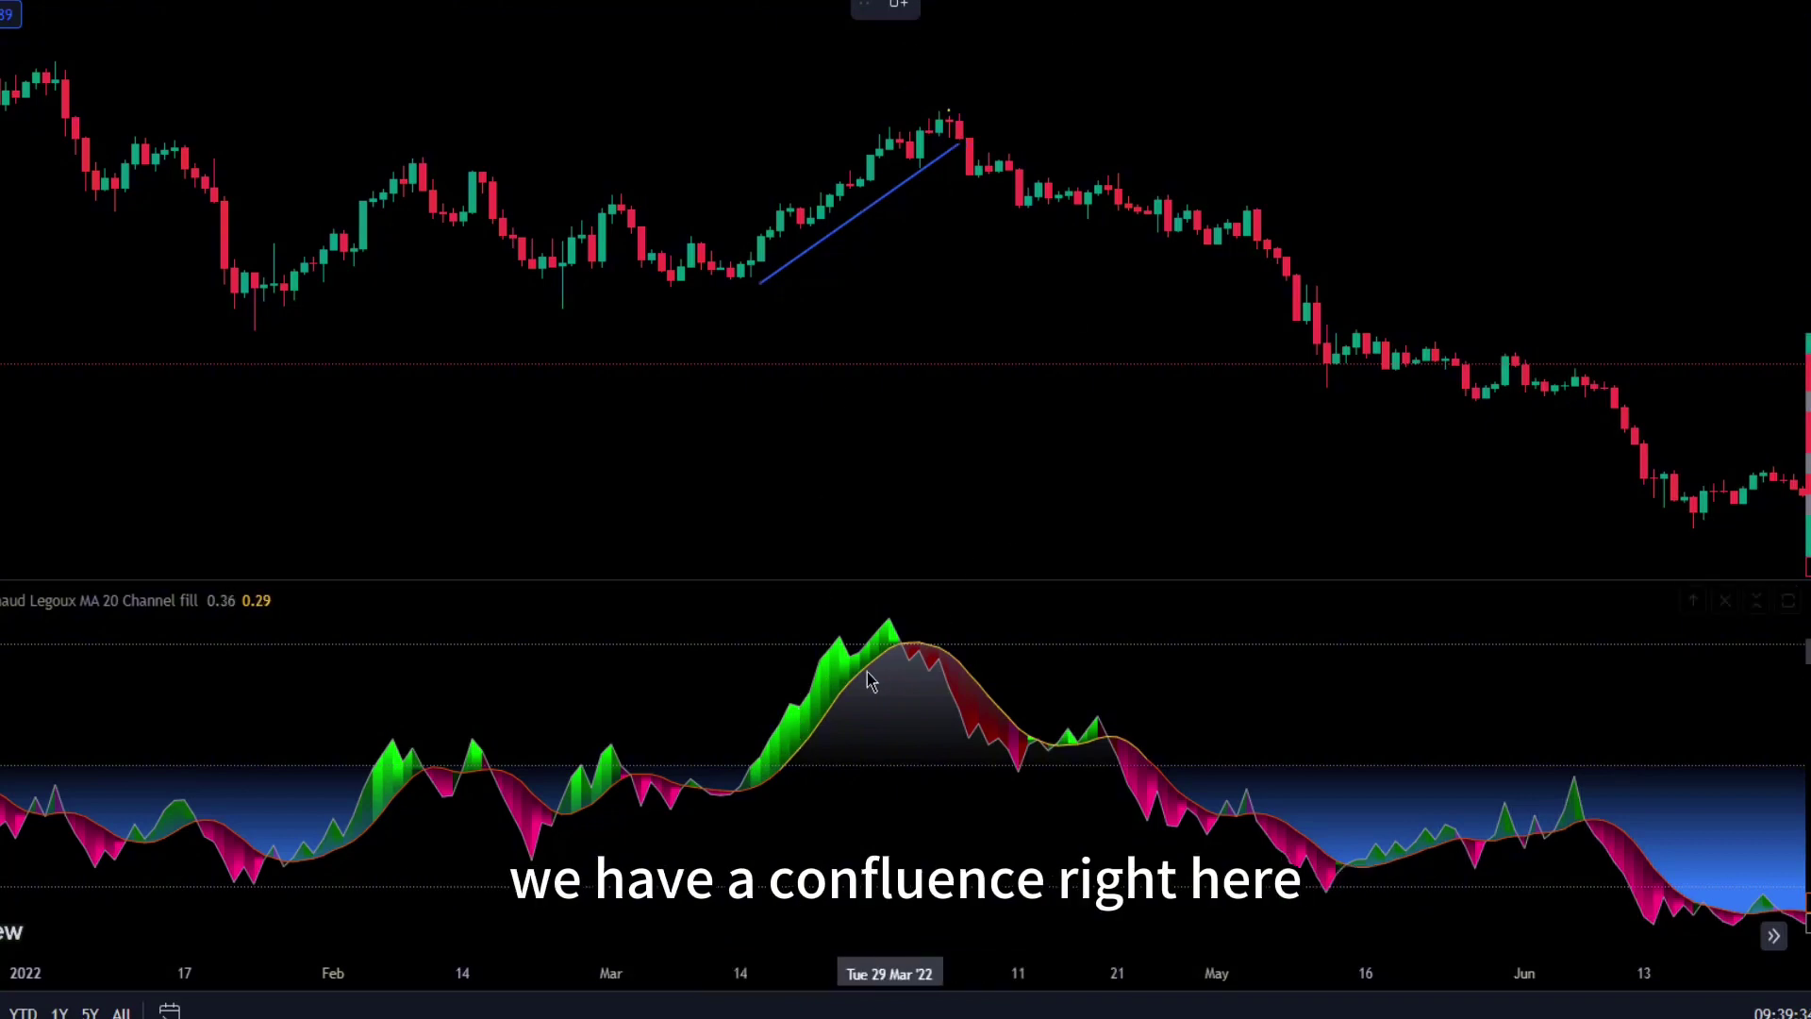
{"action": "mouse_move", "coordinate": [747, 737]}
{"action": "left_mouse_down"}
{"action": "mouse_move", "coordinate": [743, 755]}
{"action": "mouse_move", "coordinate": [804, 779]}
{"action": "mouse_move", "coordinate": [741, 732]}
{"action": "left_mouse_up"}
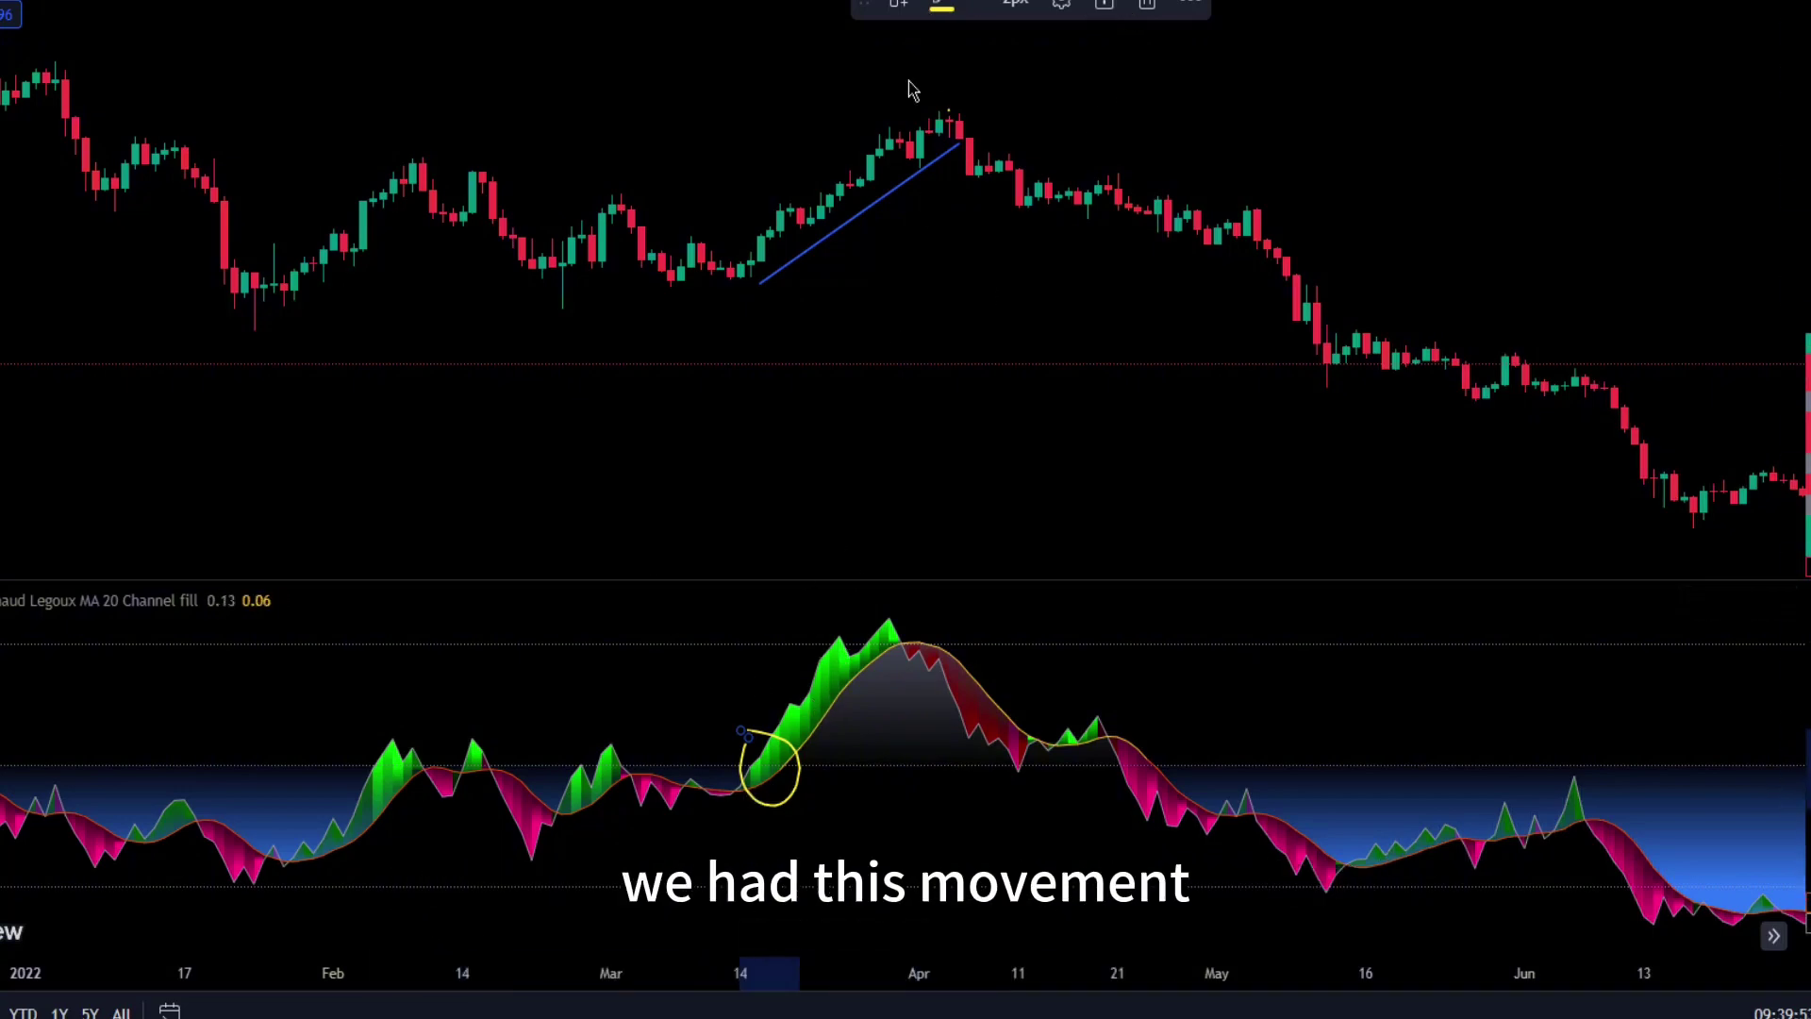
{"action": "left_click_drag", "start_coordinate": [665, 694], "coordinate": [1076, 698]}
{"action": "left_click_drag", "start_coordinate": [724, 716], "coordinate": [857, 704]}
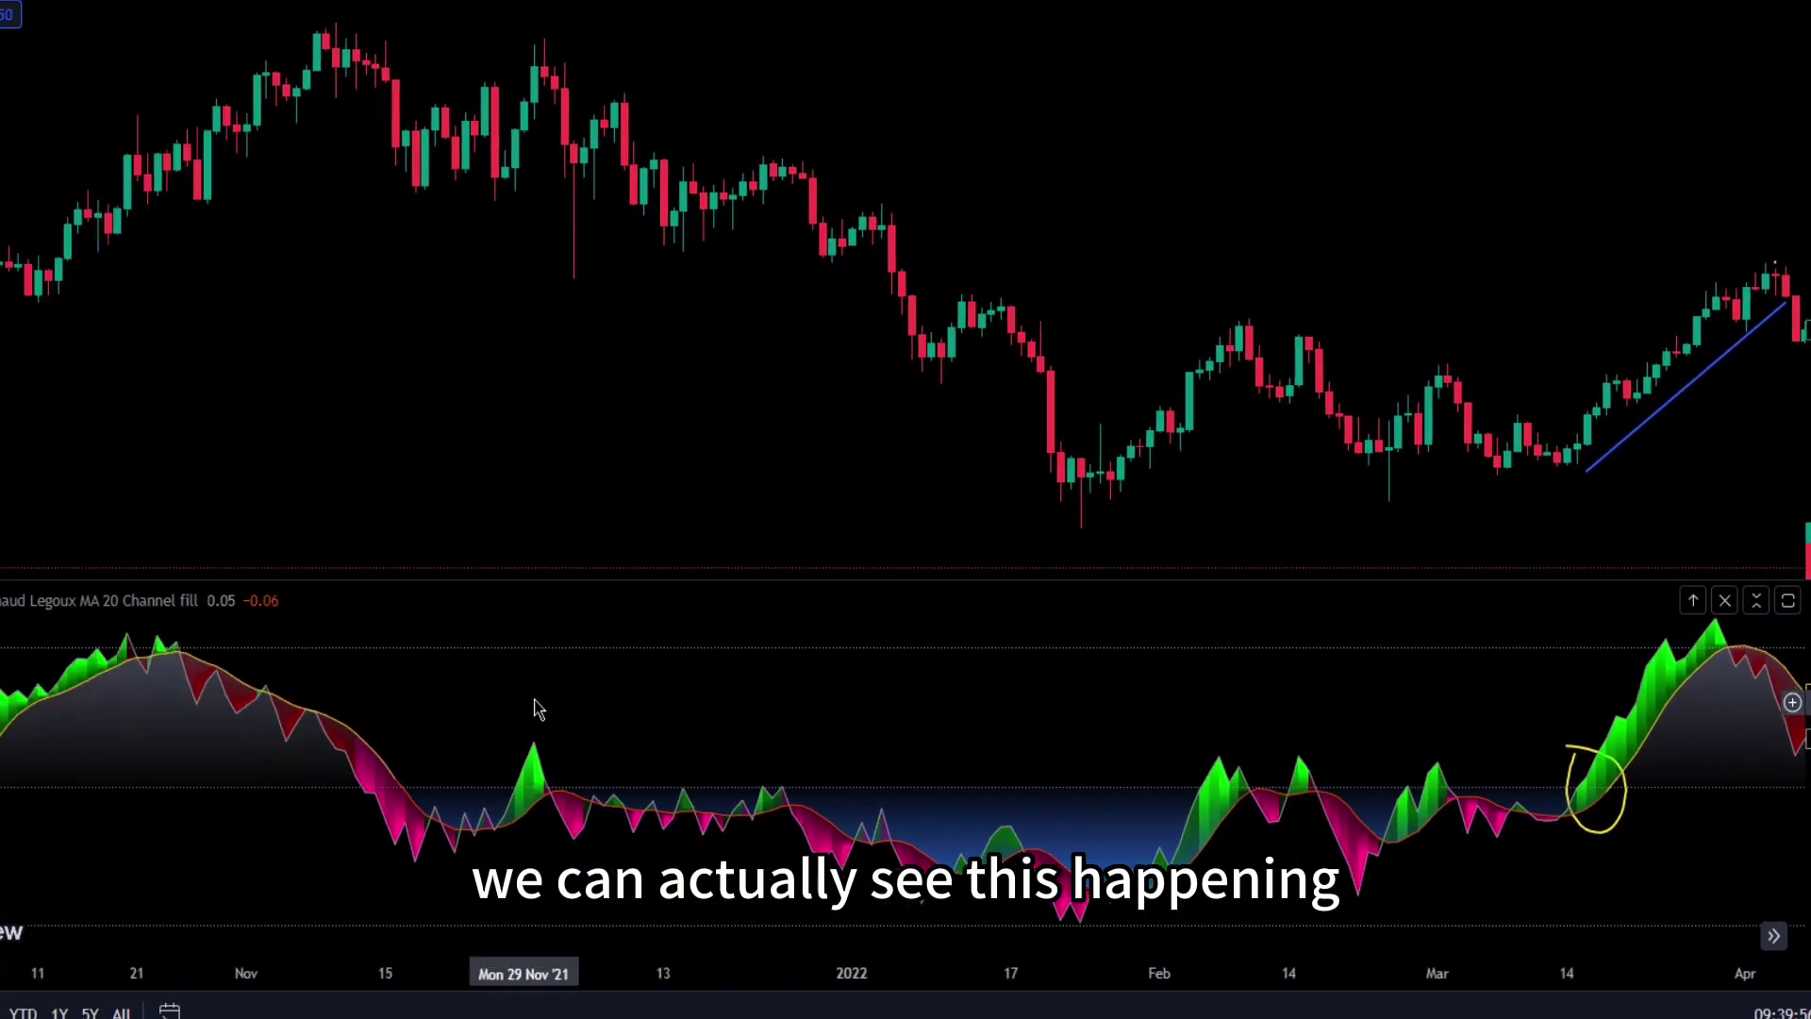
{"action": "left_click_drag", "start_coordinate": [536, 708], "coordinate": [950, 675]}
{"action": "left_click_drag", "start_coordinate": [493, 756], "coordinate": [708, 768]}
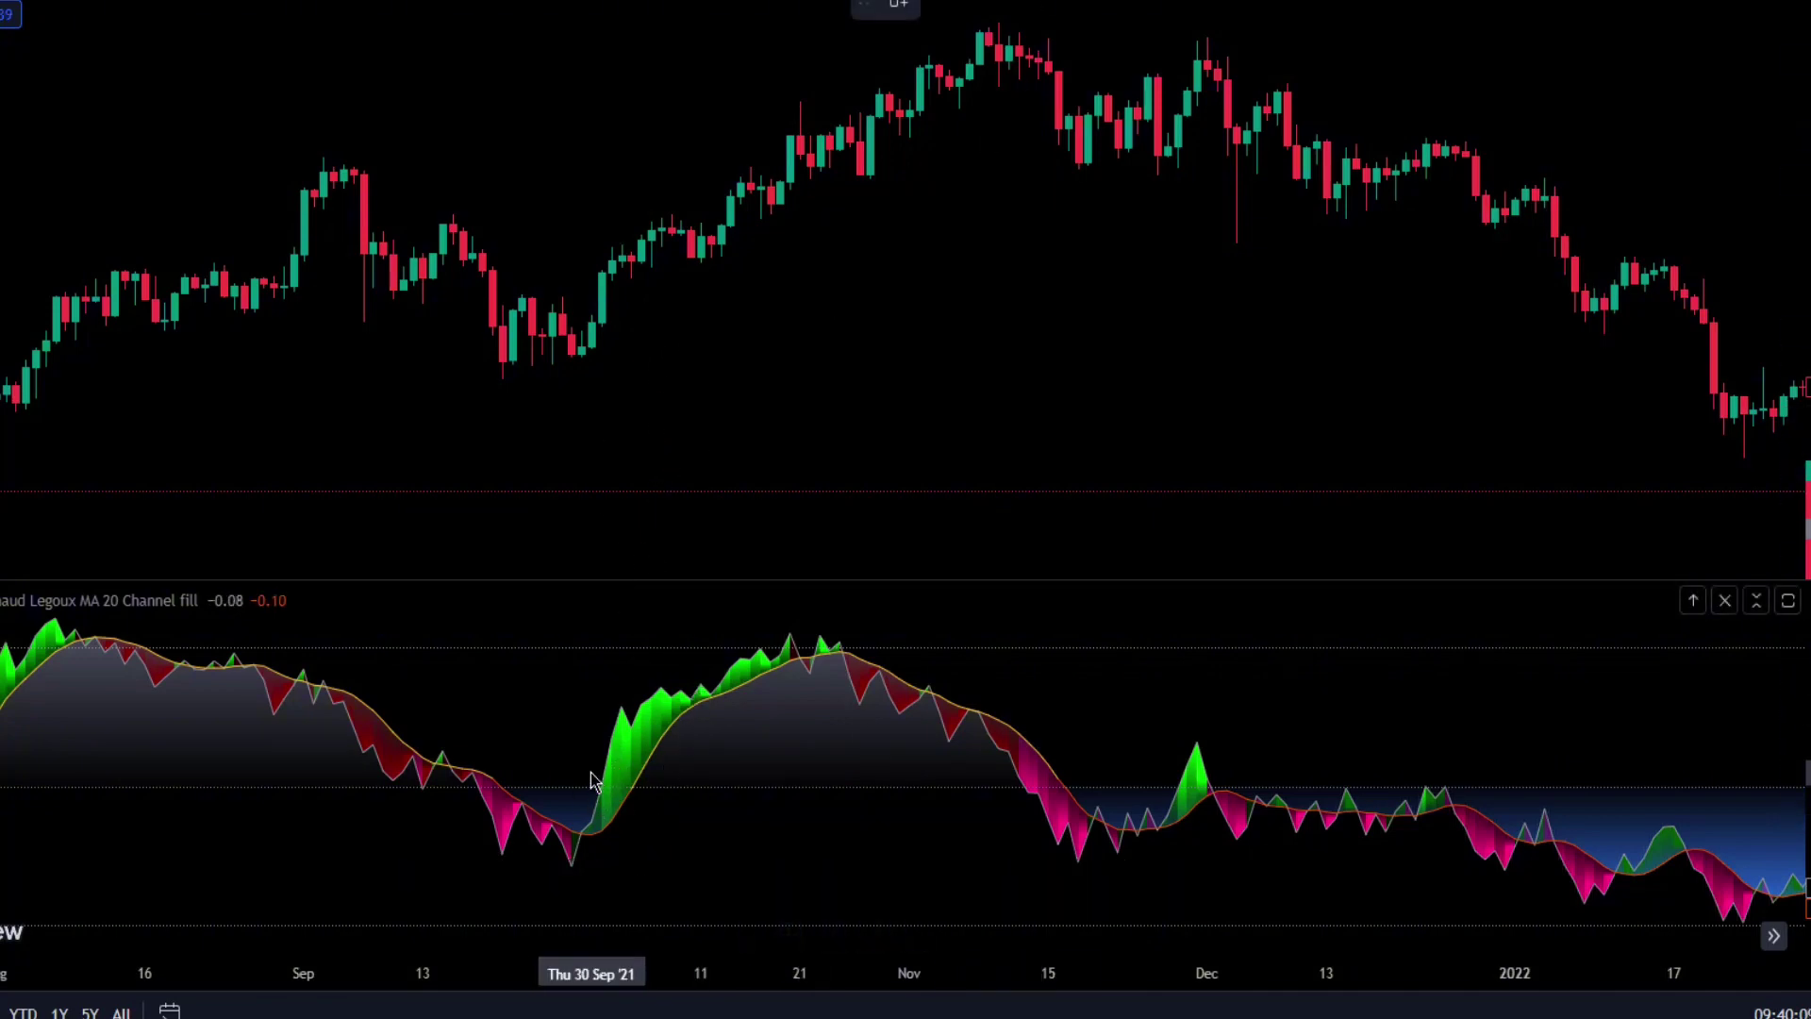
- Circle the early-October crossover and trace the October–November price rally in yellow
{"action": "left_click_drag", "start_coordinate": [592, 779], "coordinate": [631, 833]}
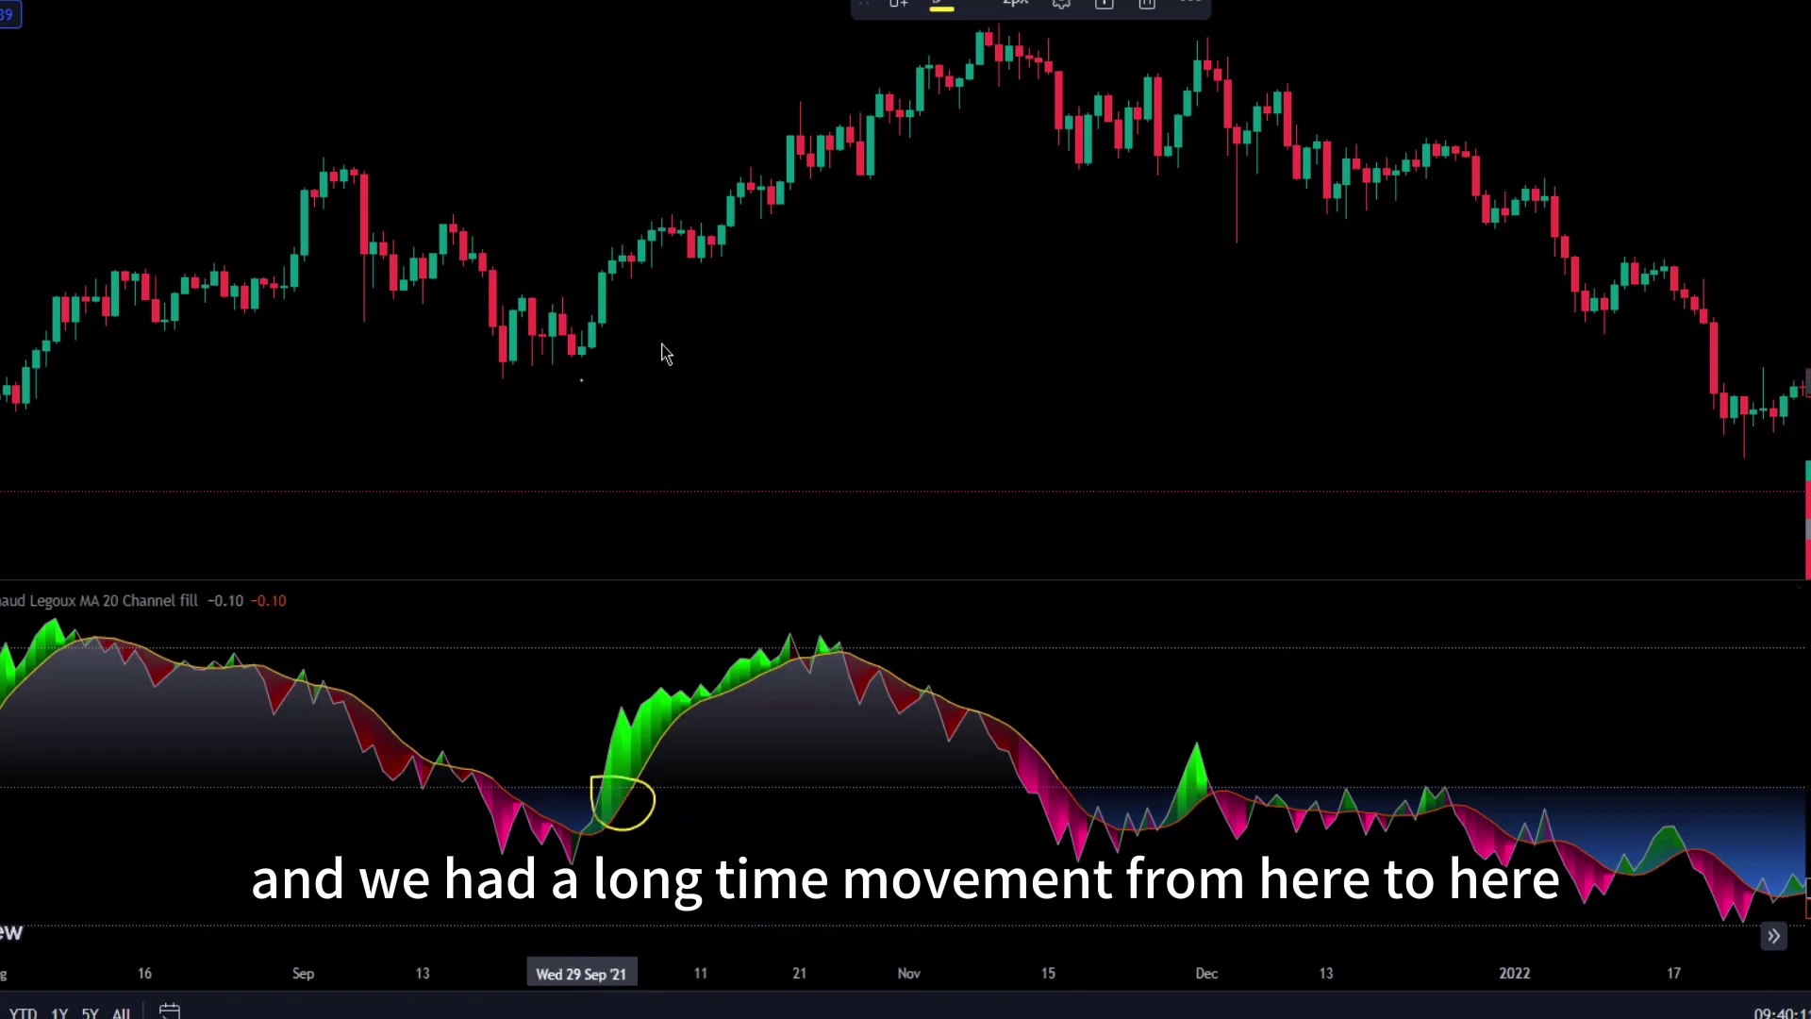
{"action": "left_click_drag", "start_coordinate": [664, 354], "coordinate": [1026, 58]}
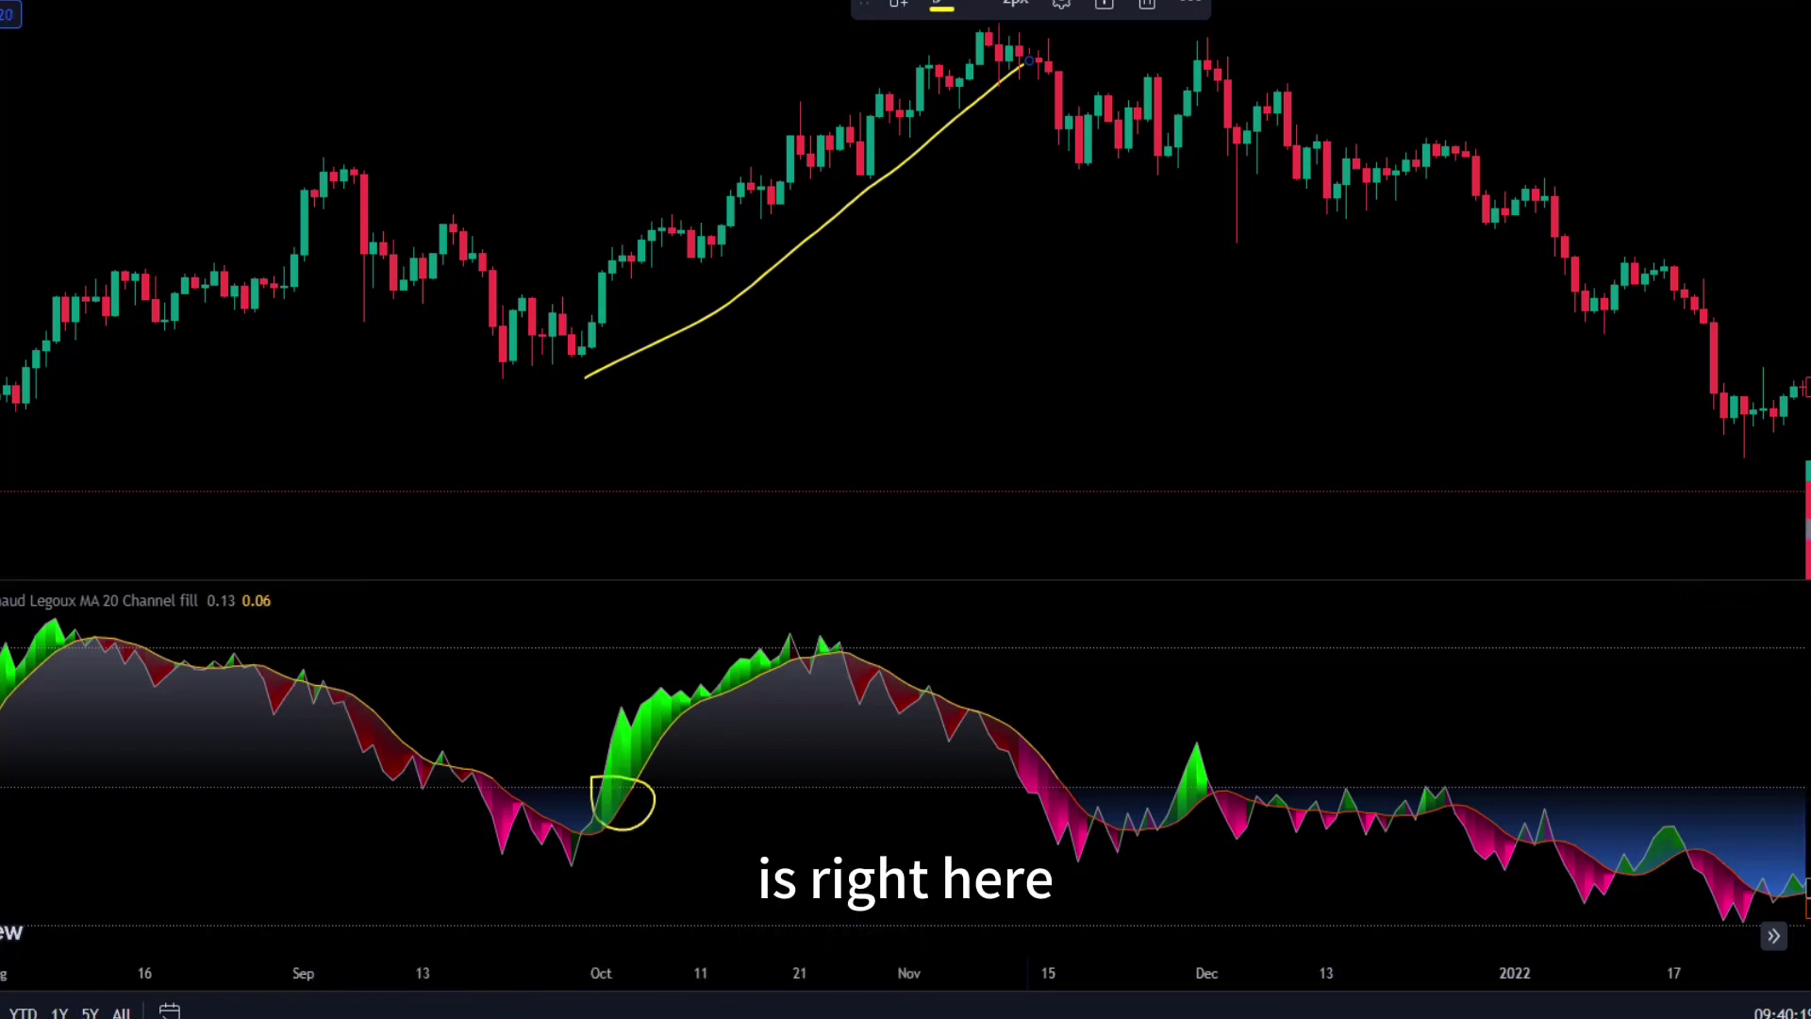
{"action": "left_click_drag", "start_coordinate": [518, 675], "coordinate": [840, 681]}
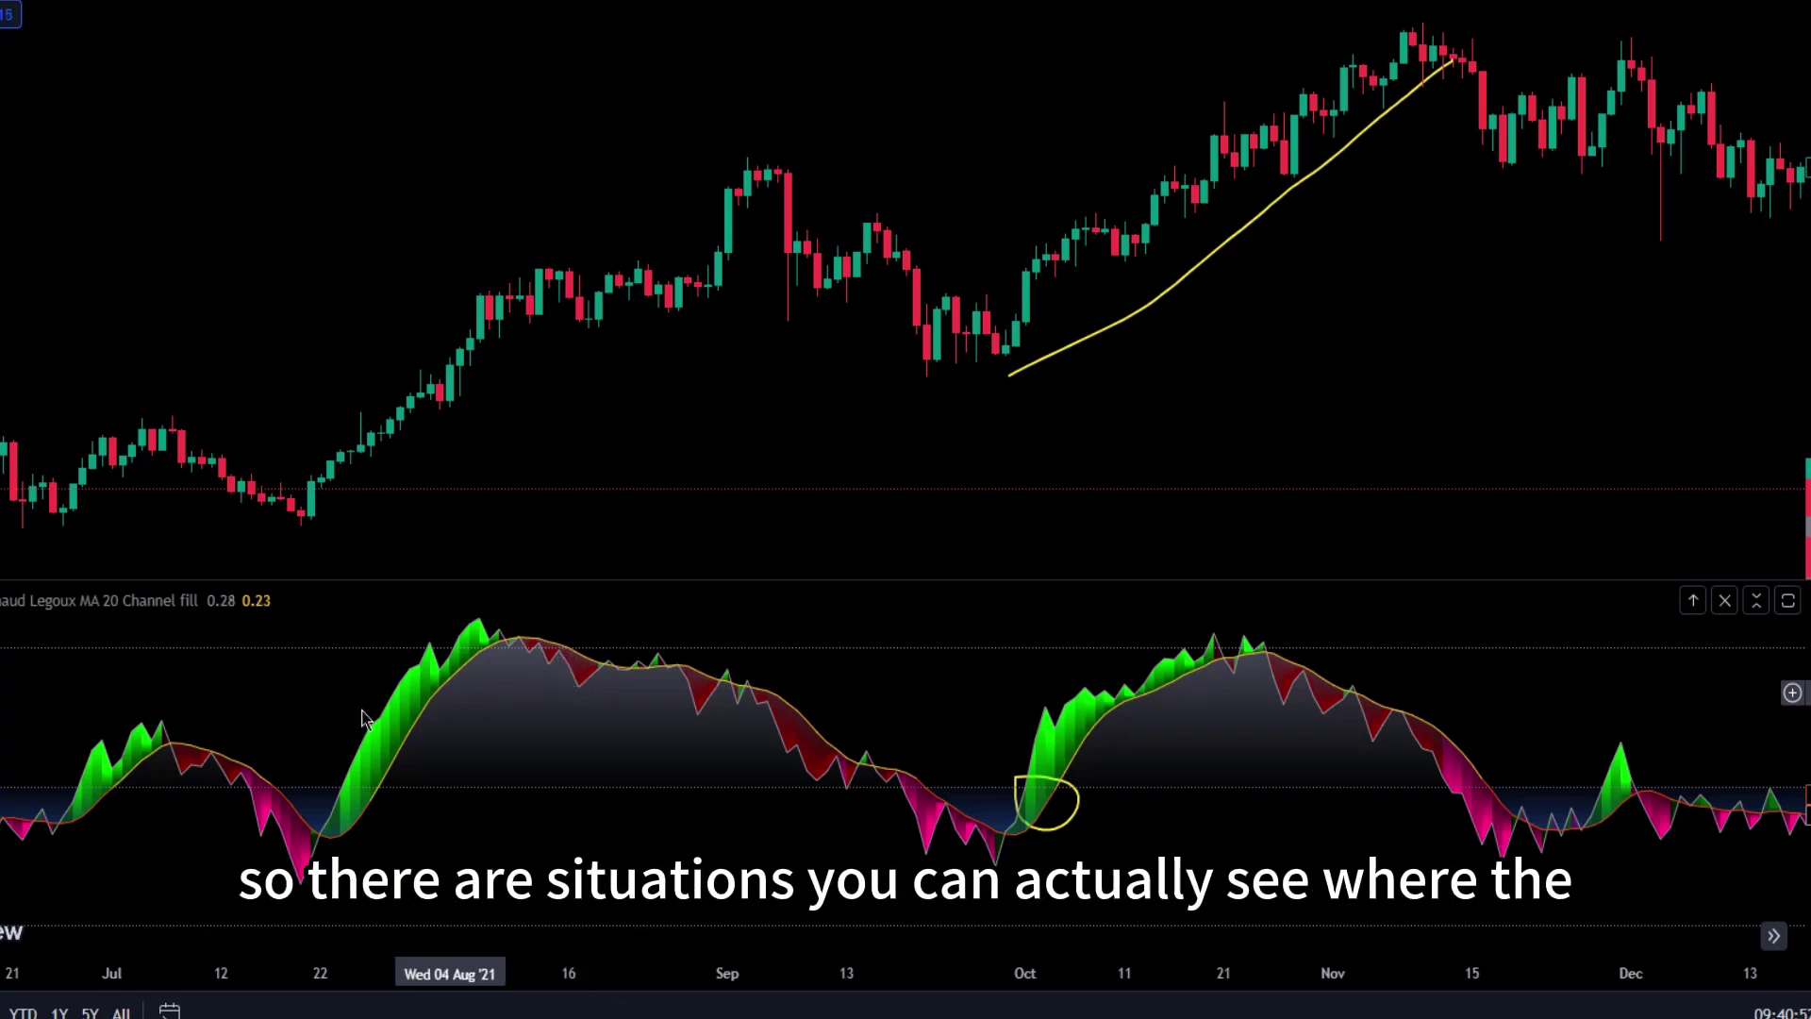
- Mark the May 2021 price peak and trace the MA line's fall after it in yellow
{"action": "left_click_drag", "start_coordinate": [314, 700], "coordinate": [769, 717]}
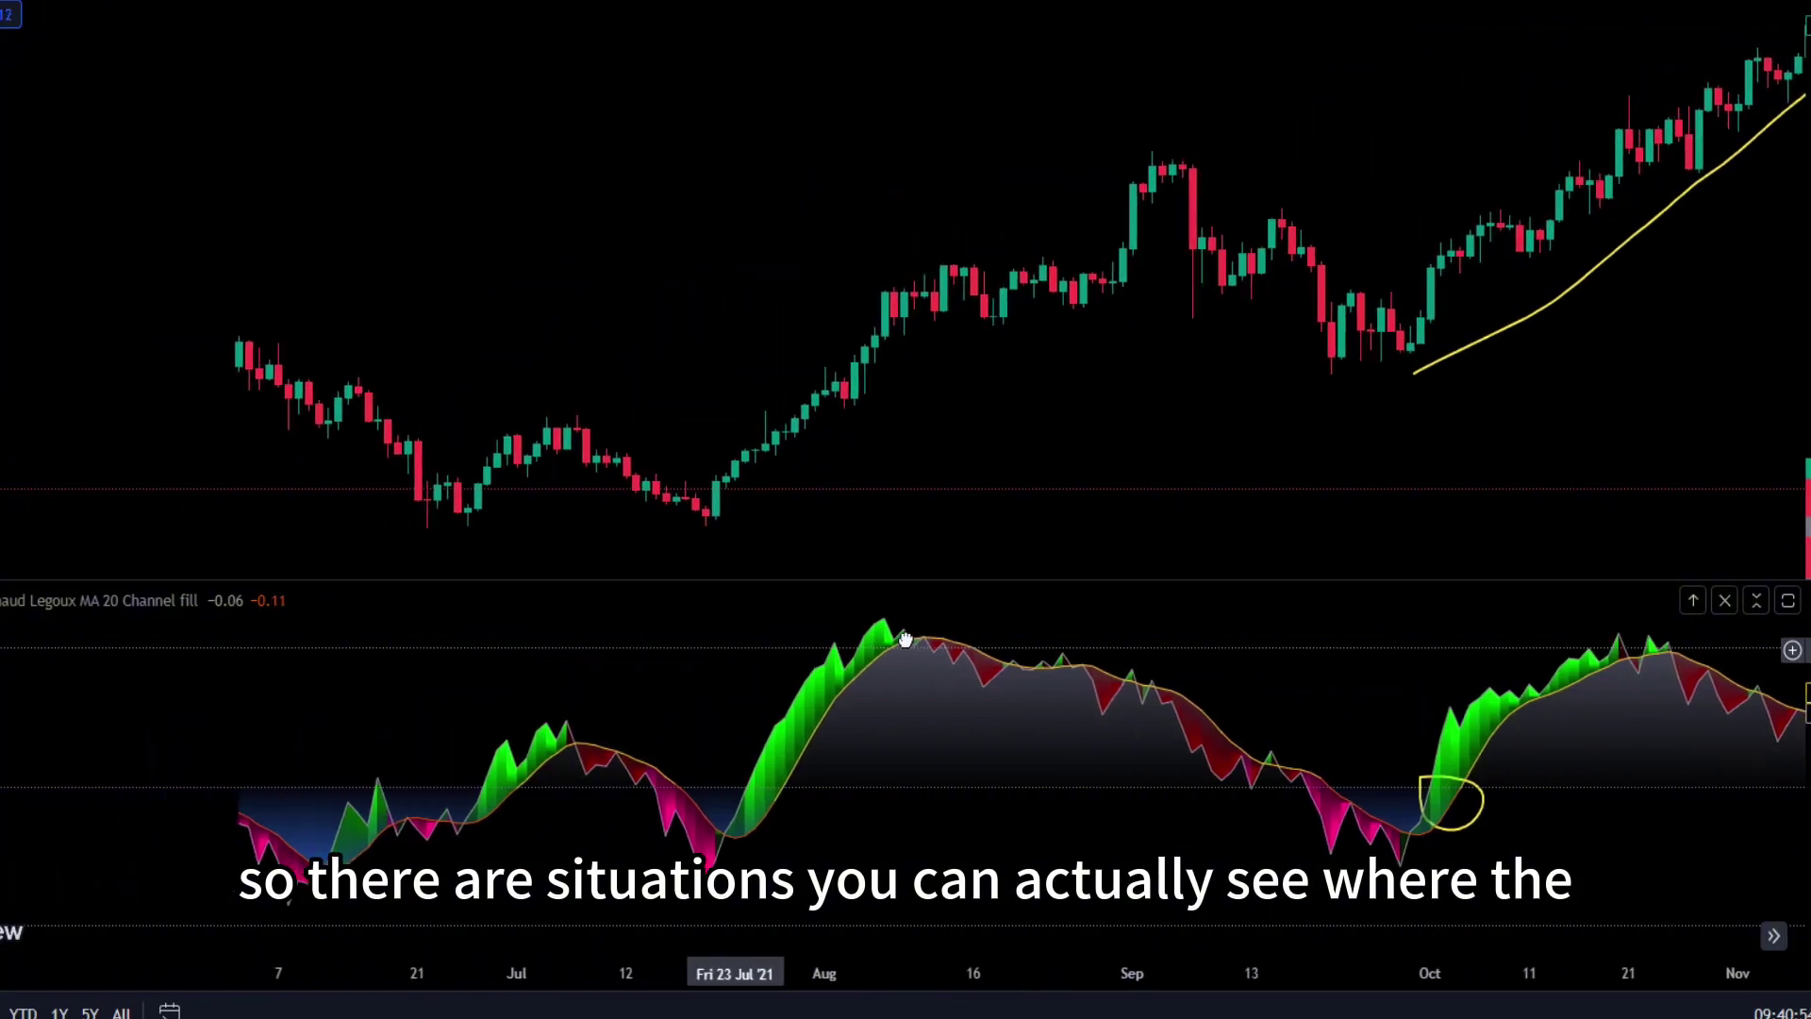
{"action": "left_click_drag", "start_coordinate": [250, 849], "coordinate": [575, 856]}
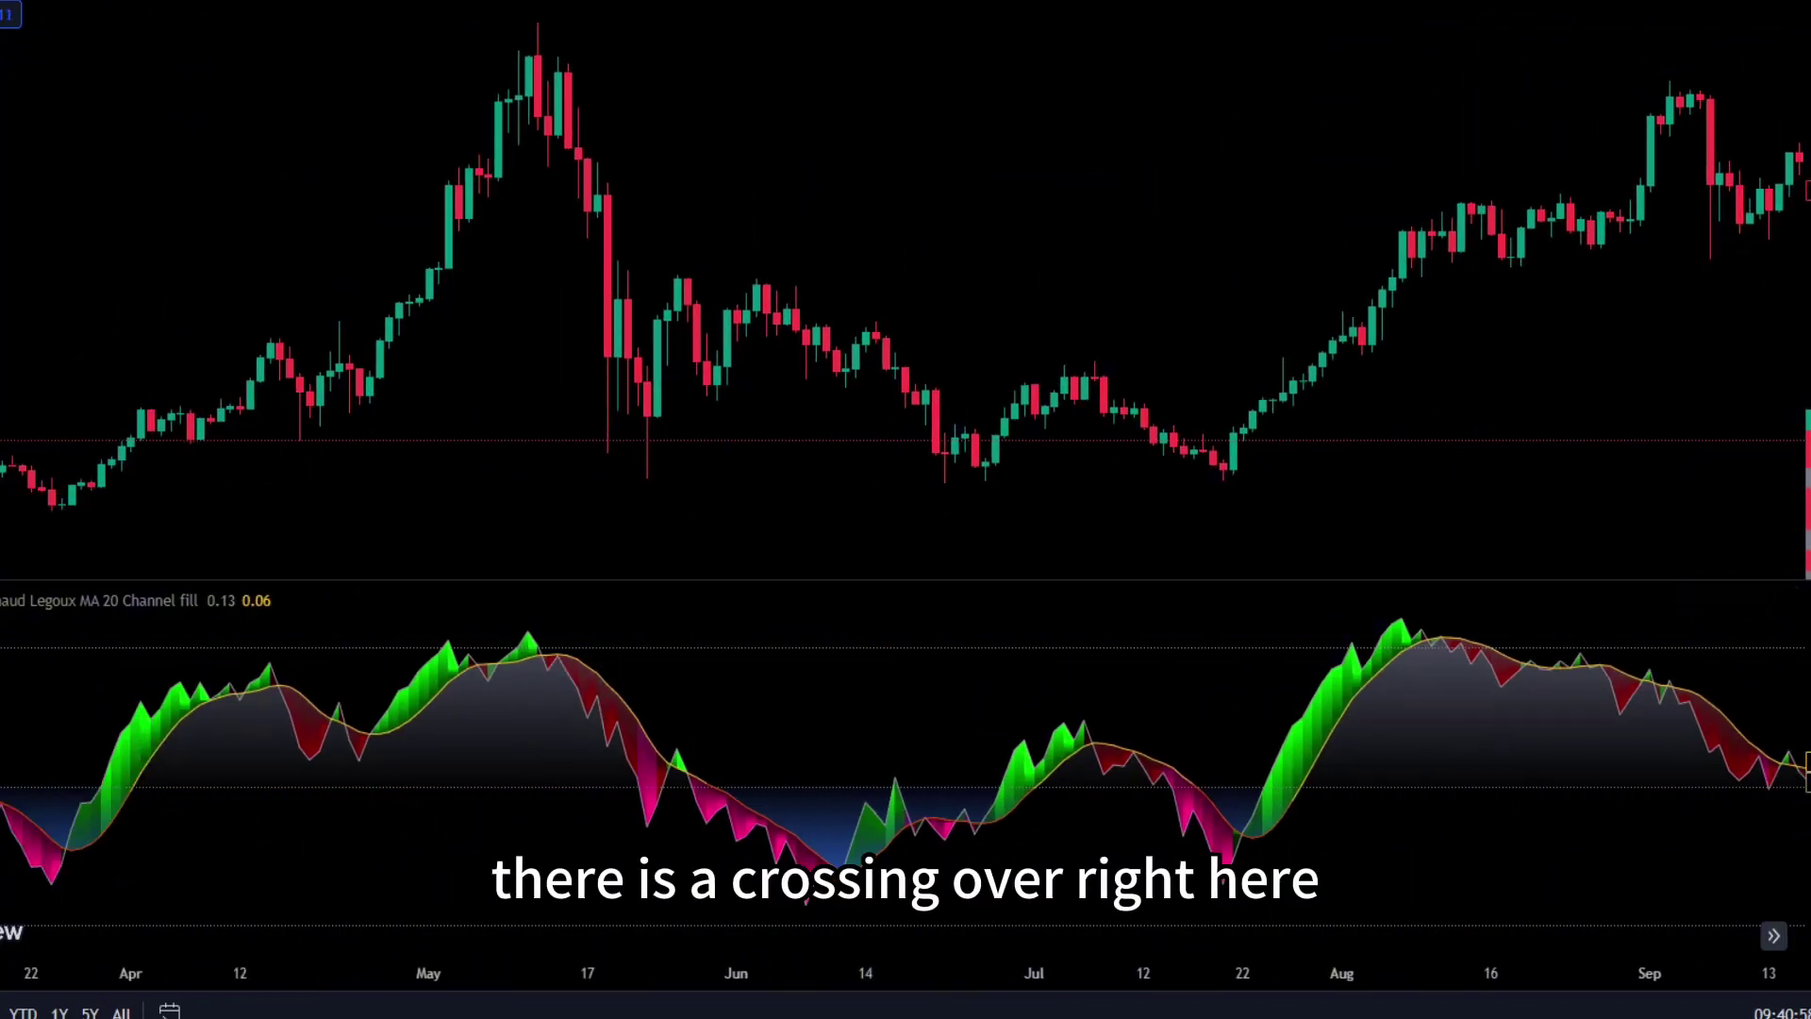
{"action": "mouse_move", "coordinate": [607, 107]}
{"action": "left_mouse_down"}
{"action": "mouse_move", "coordinate": [582, 40]}
{"action": "mouse_move", "coordinate": [551, 41]}
{"action": "left_mouse_up"}
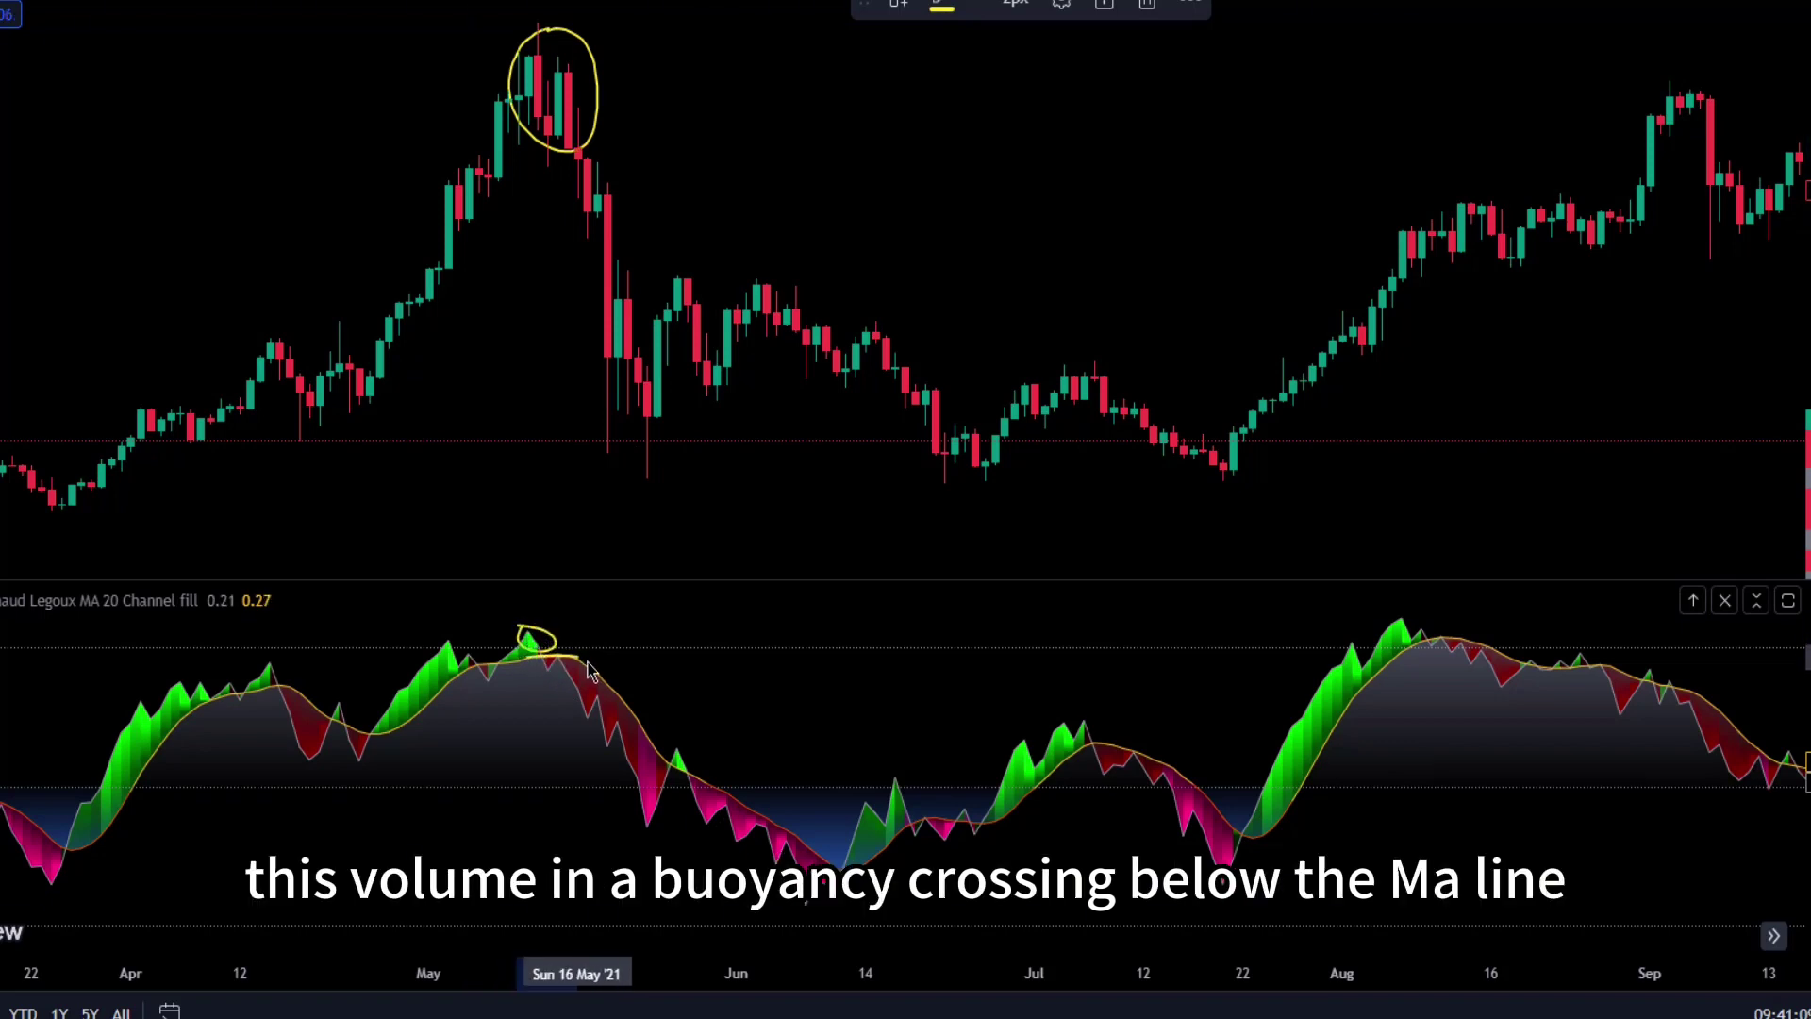
{"action": "left_click_drag", "start_coordinate": [626, 702], "coordinate": [648, 734]}
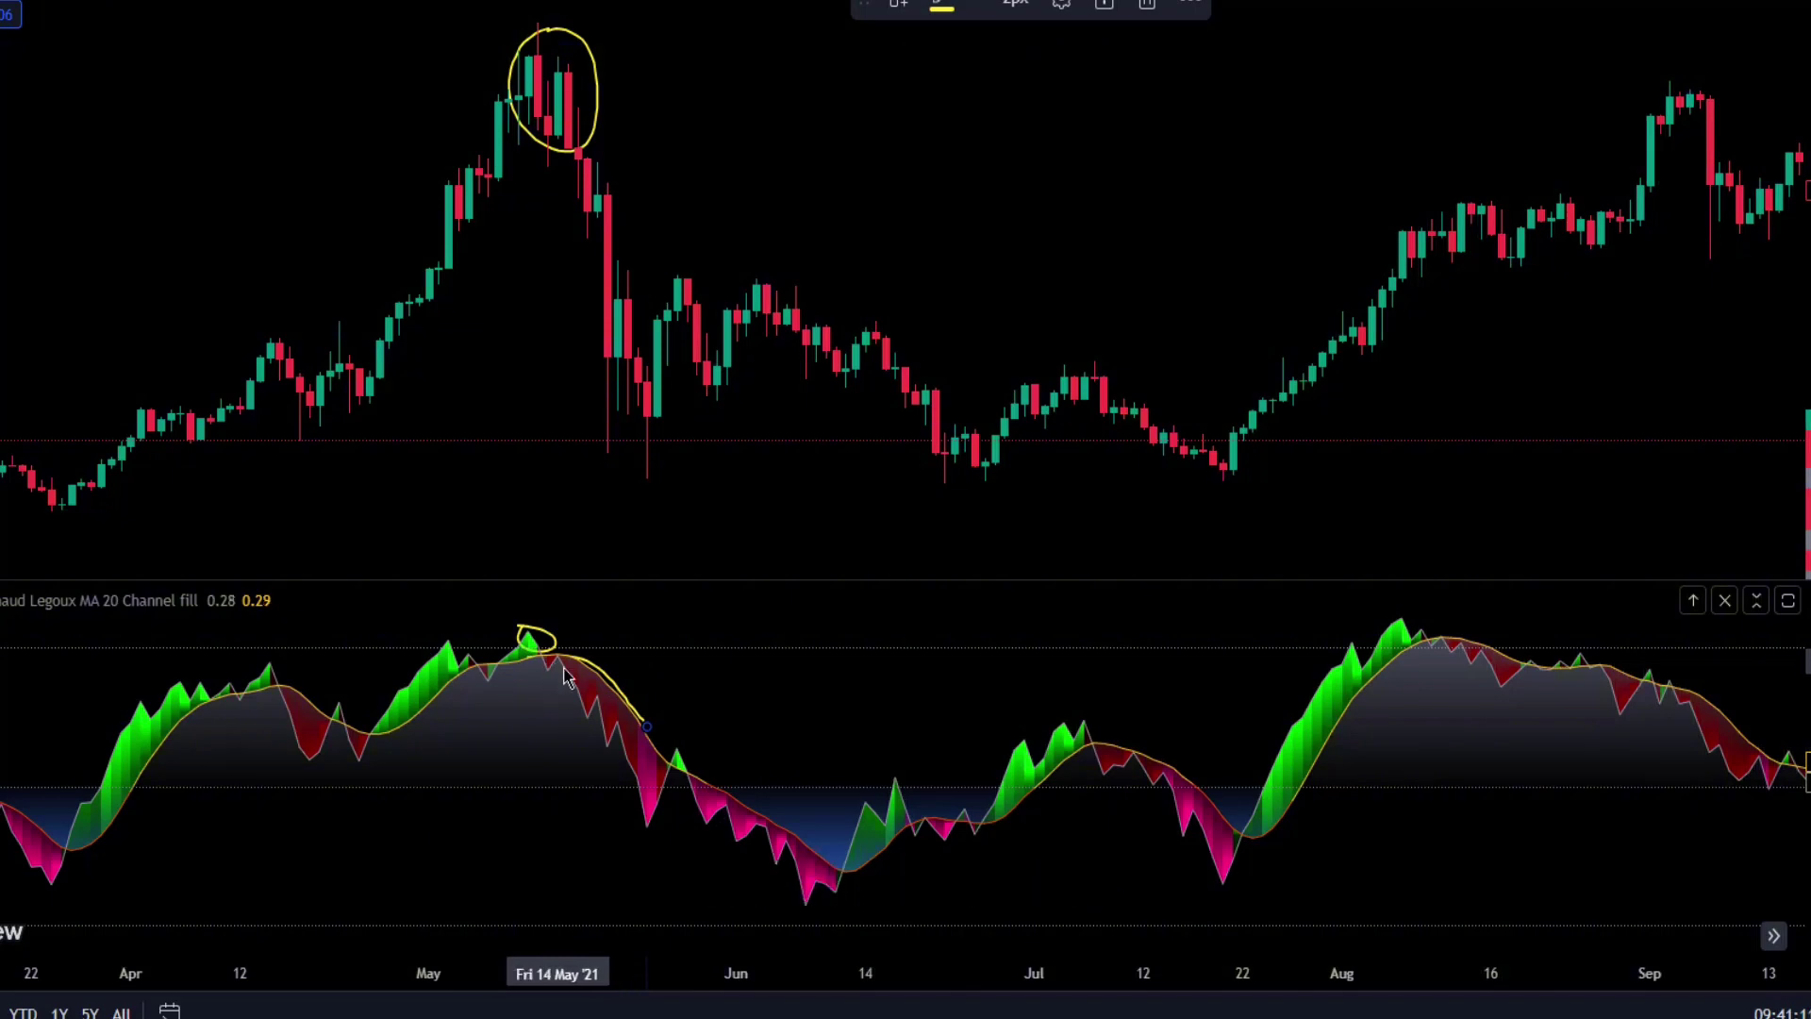
{"action": "left_click_drag", "start_coordinate": [560, 662], "coordinate": [628, 736]}
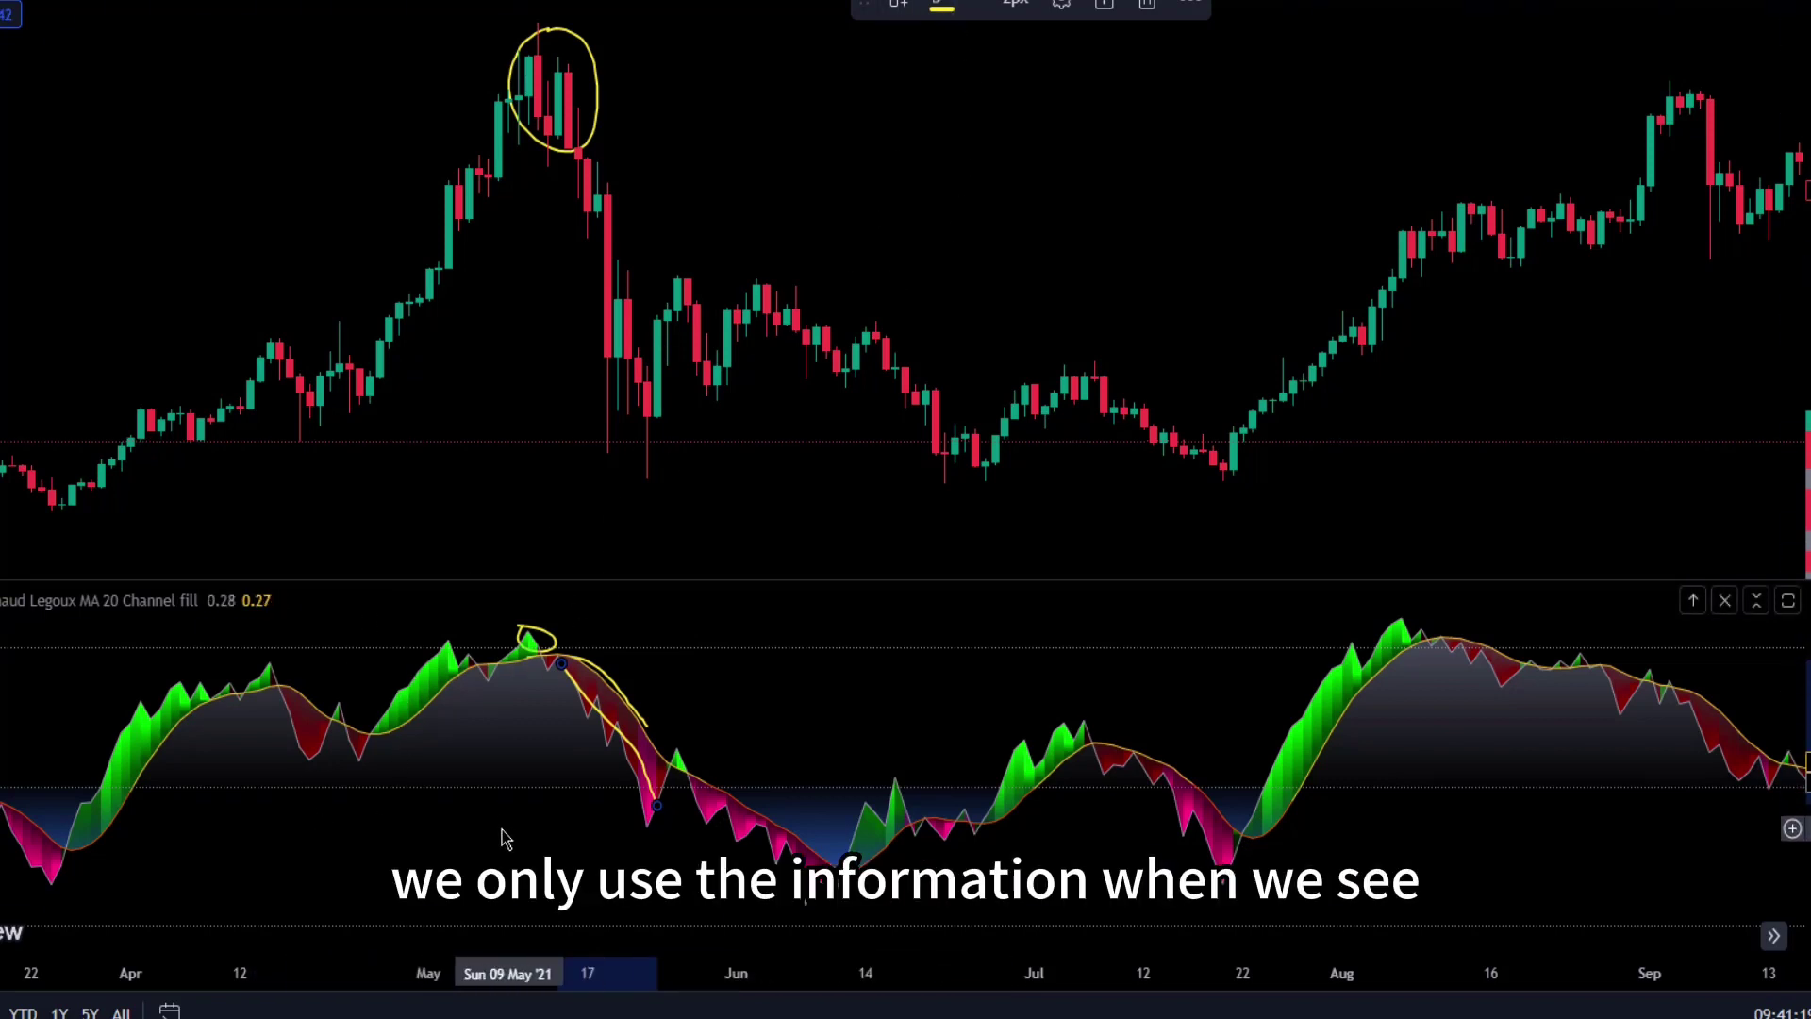
- Circle the April indicator rise and loop the April–May price climb to the May peak
{"action": "left_click_drag", "start_coordinate": [503, 838], "coordinate": [427, 753]}
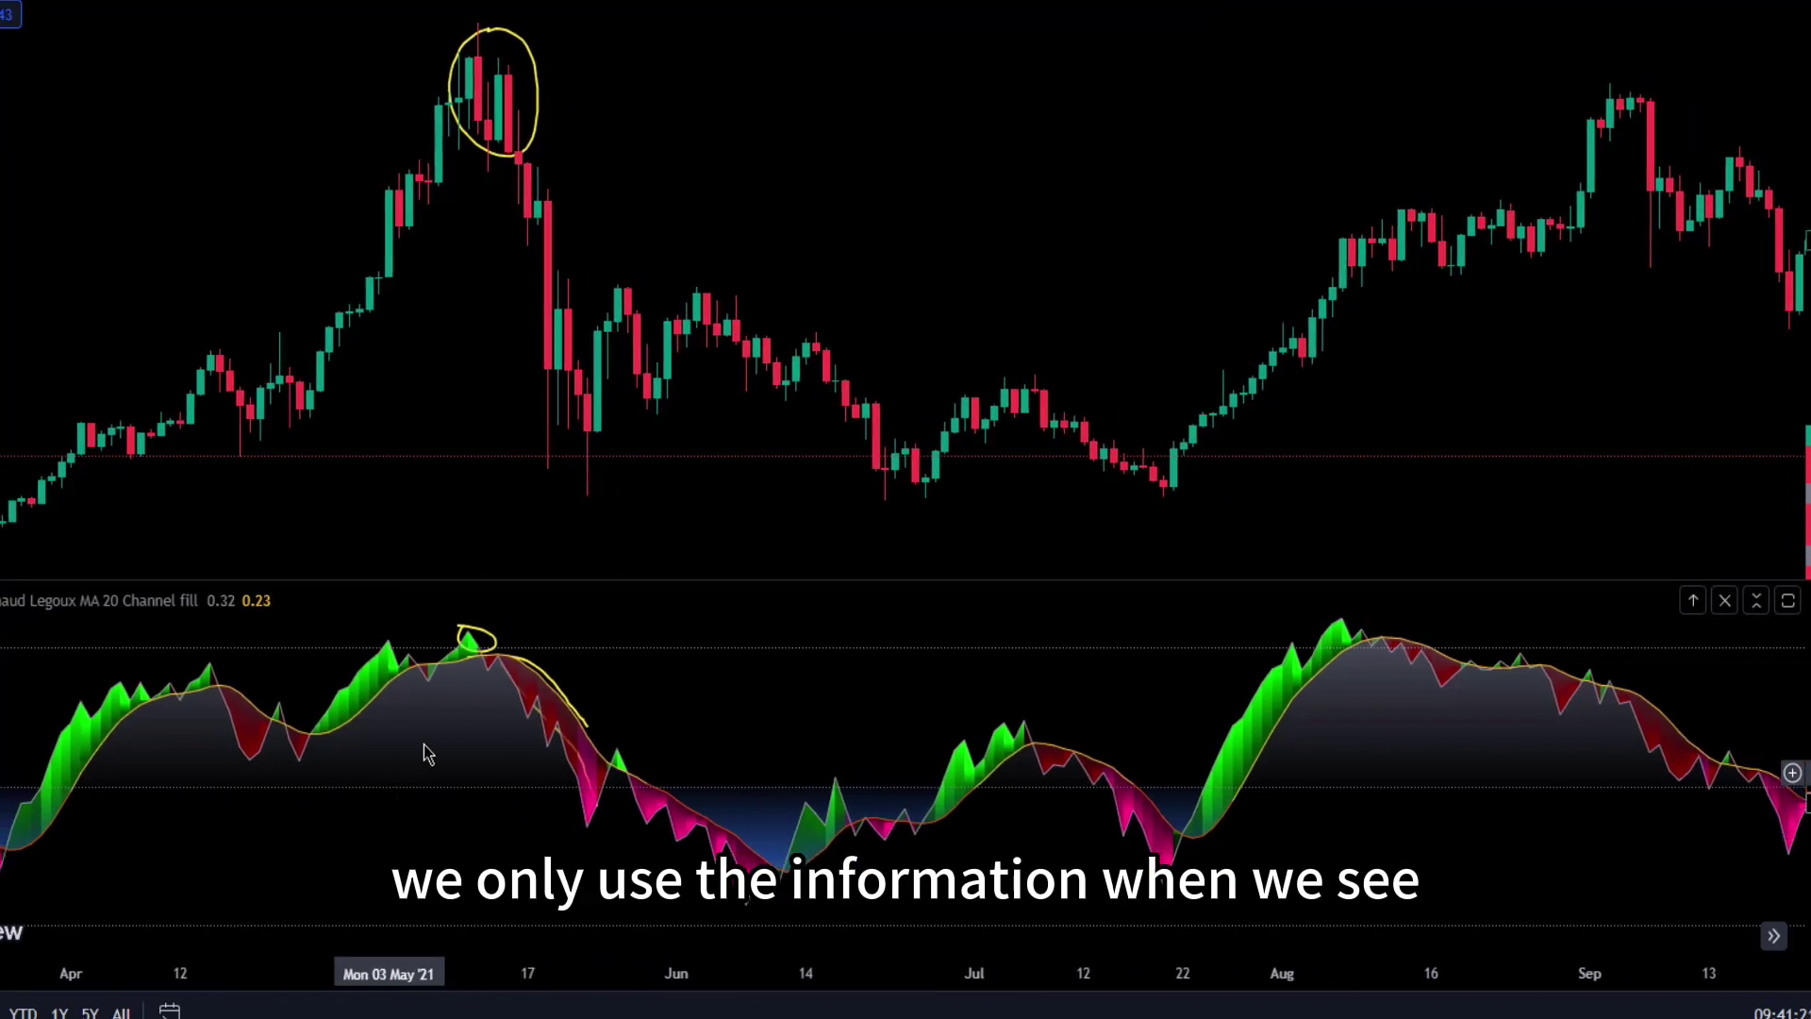
{"action": "left_click_drag", "start_coordinate": [416, 846], "coordinate": [1046, 830]}
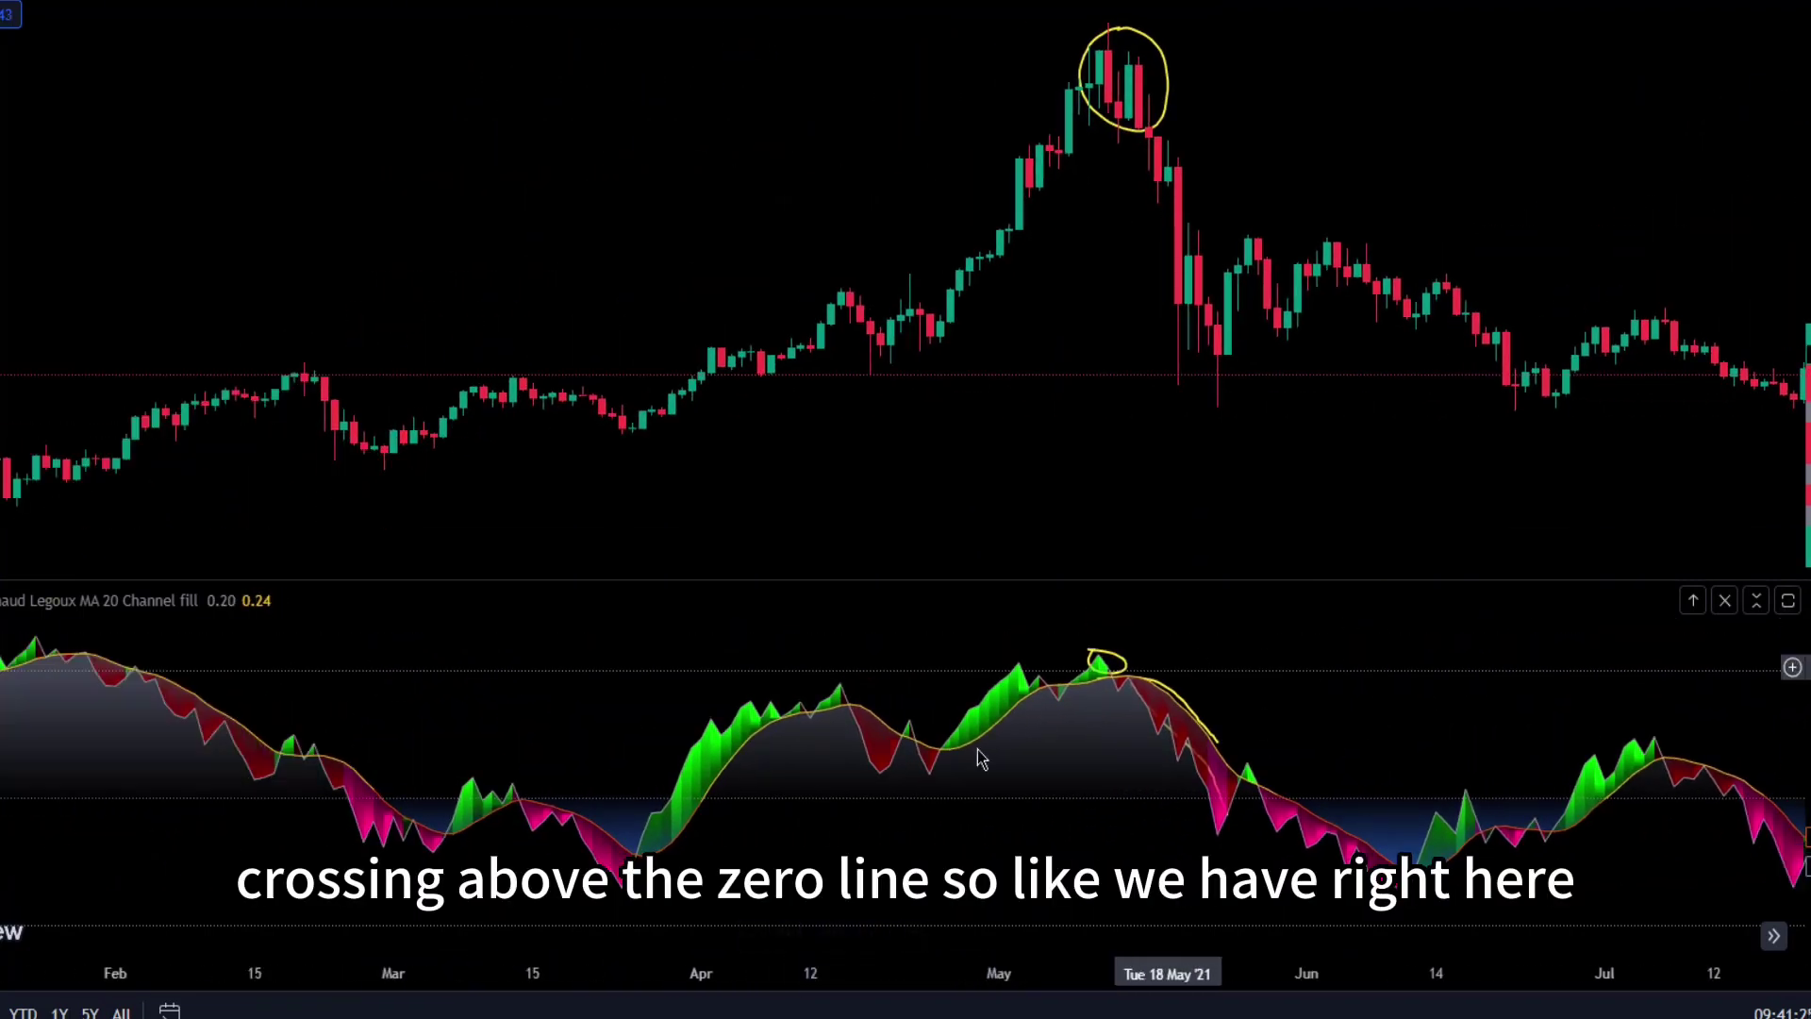
{"action": "left_click_drag", "start_coordinate": [981, 760], "coordinate": [878, 863]}
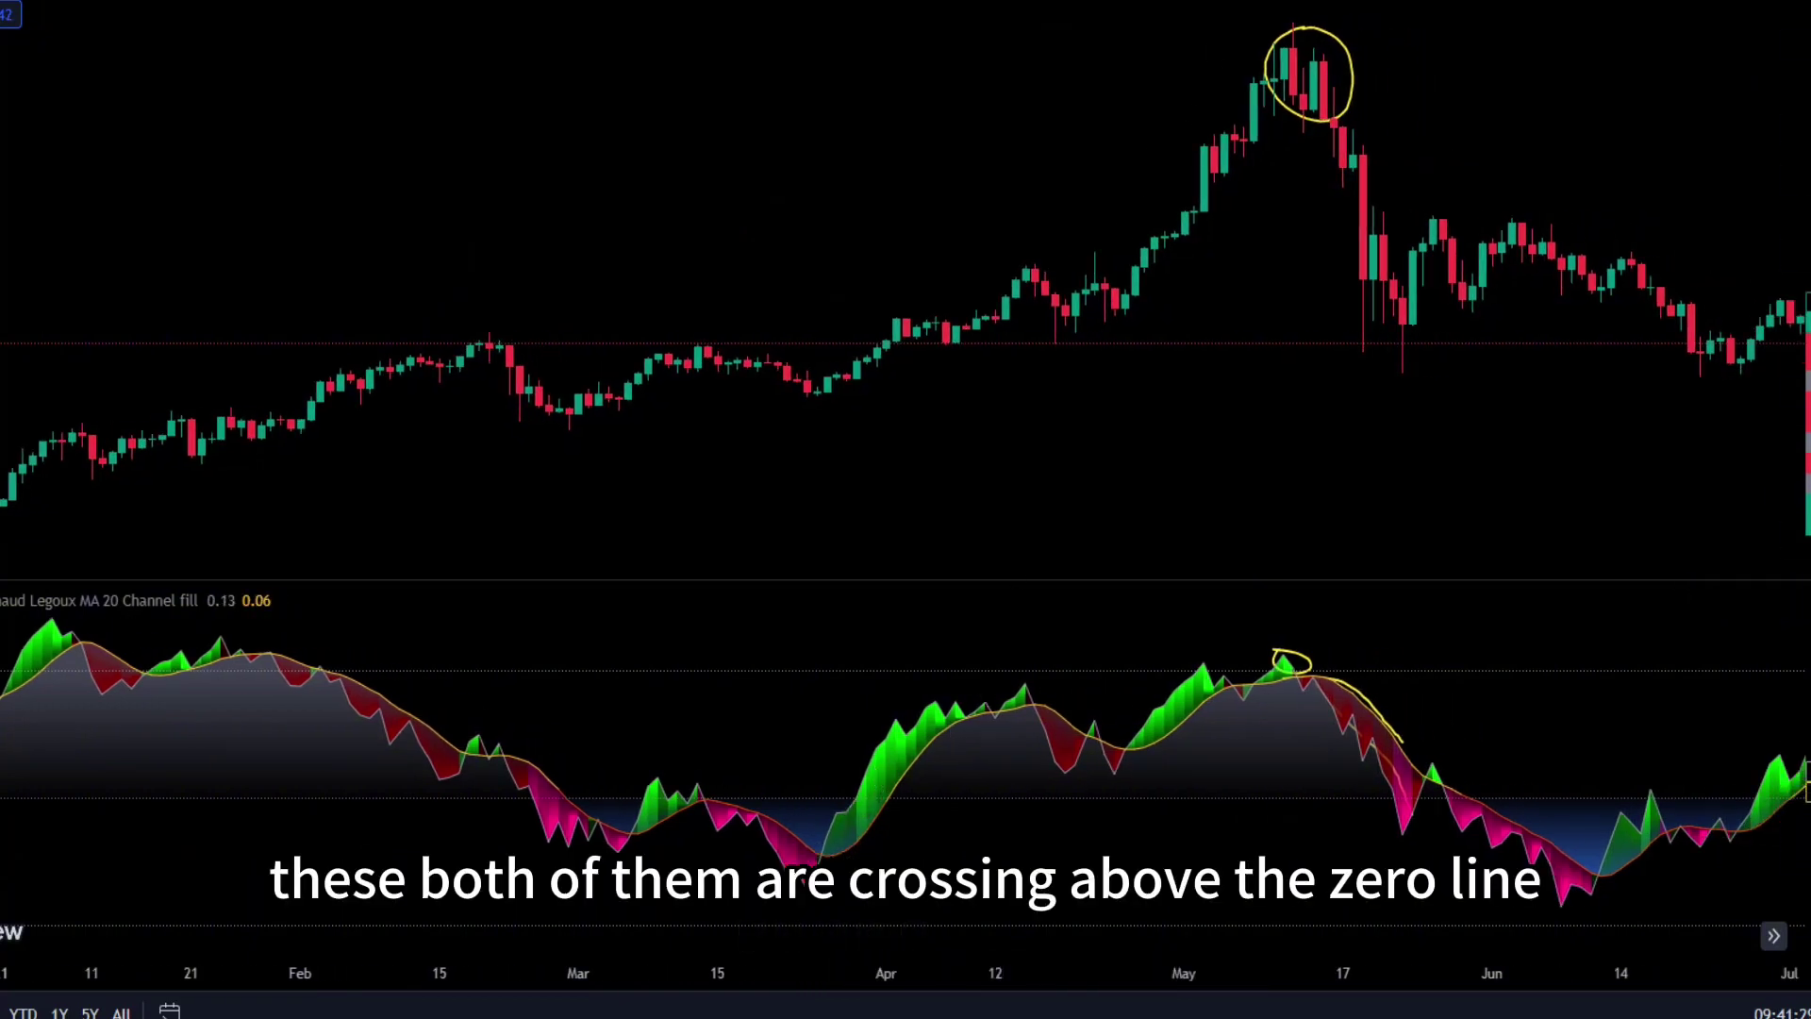
{"action": "mouse_move", "coordinate": [866, 698]}
{"action": "left_mouse_down"}
{"action": "mouse_move", "coordinate": [806, 755]}
{"action": "mouse_move", "coordinate": [956, 790]}
{"action": "mouse_move", "coordinate": [817, 709]}
{"action": "left_mouse_up"}
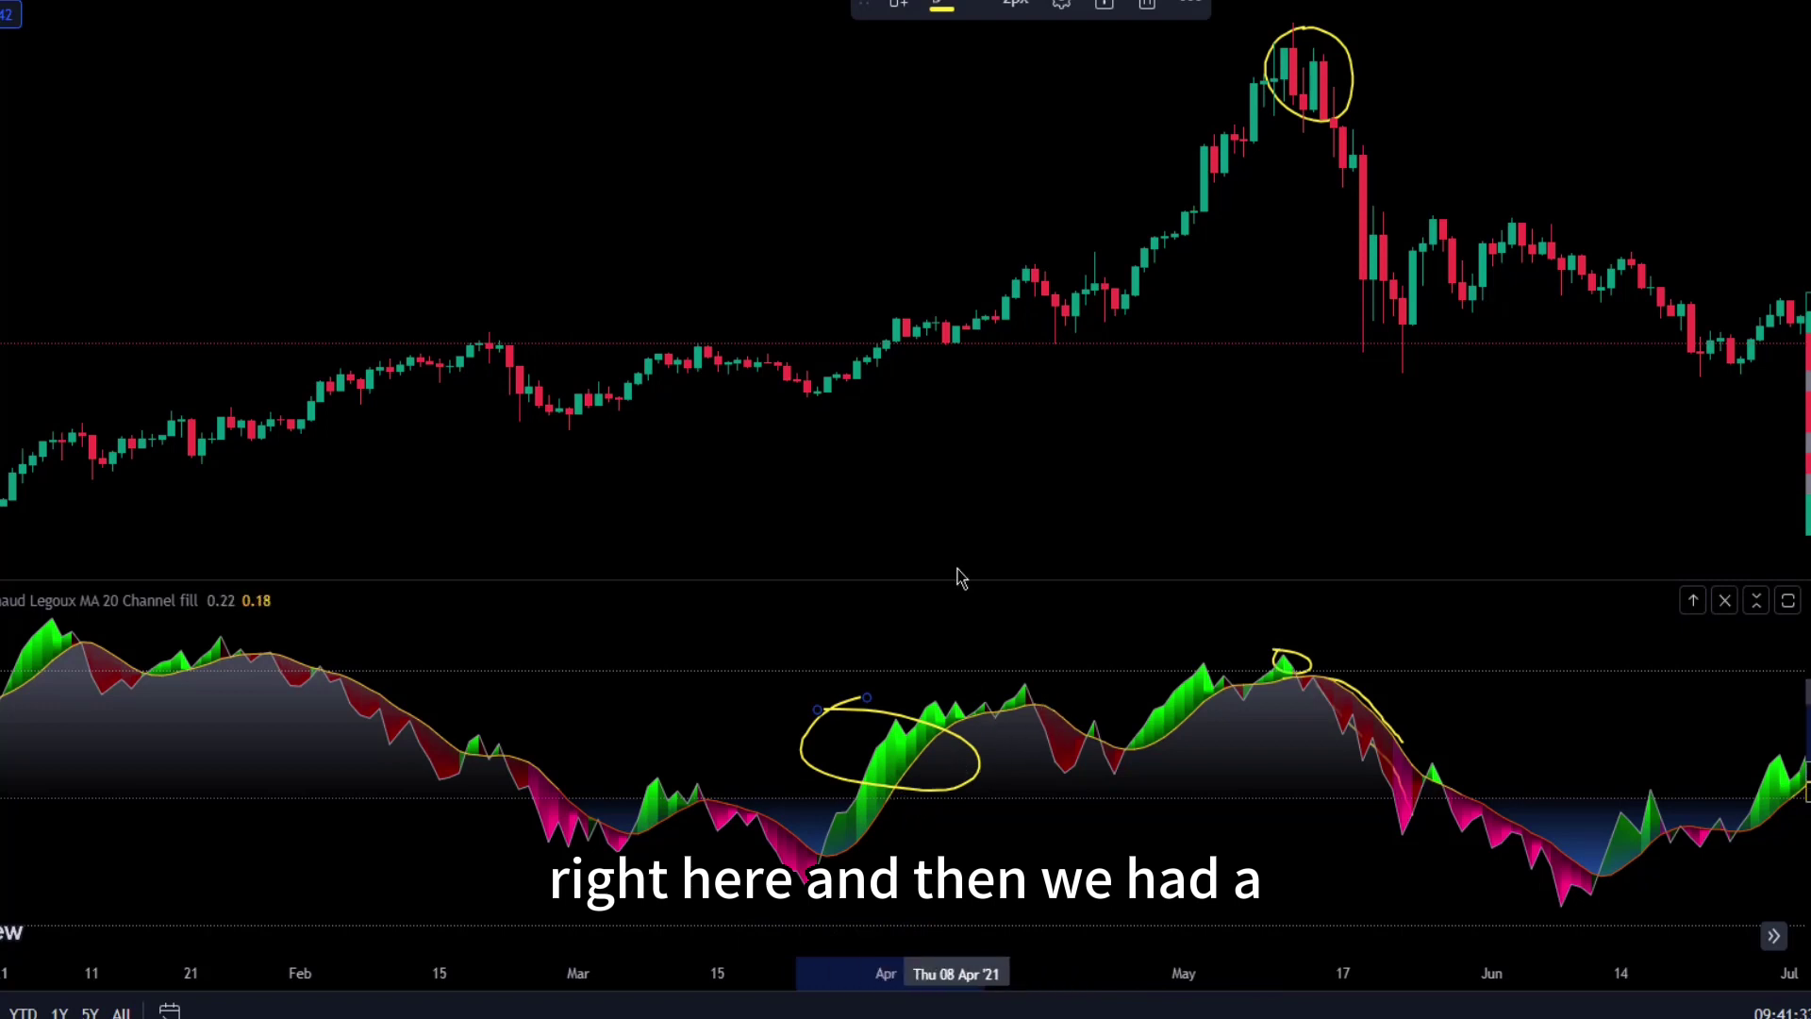
{"action": "mouse_move", "coordinate": [859, 376]}
{"action": "left_mouse_down"}
{"action": "mouse_move", "coordinate": [976, 372]}
{"action": "mouse_move", "coordinate": [1393, 71]}
{"action": "mouse_move", "coordinate": [1114, 143]}
{"action": "left_mouse_up"}
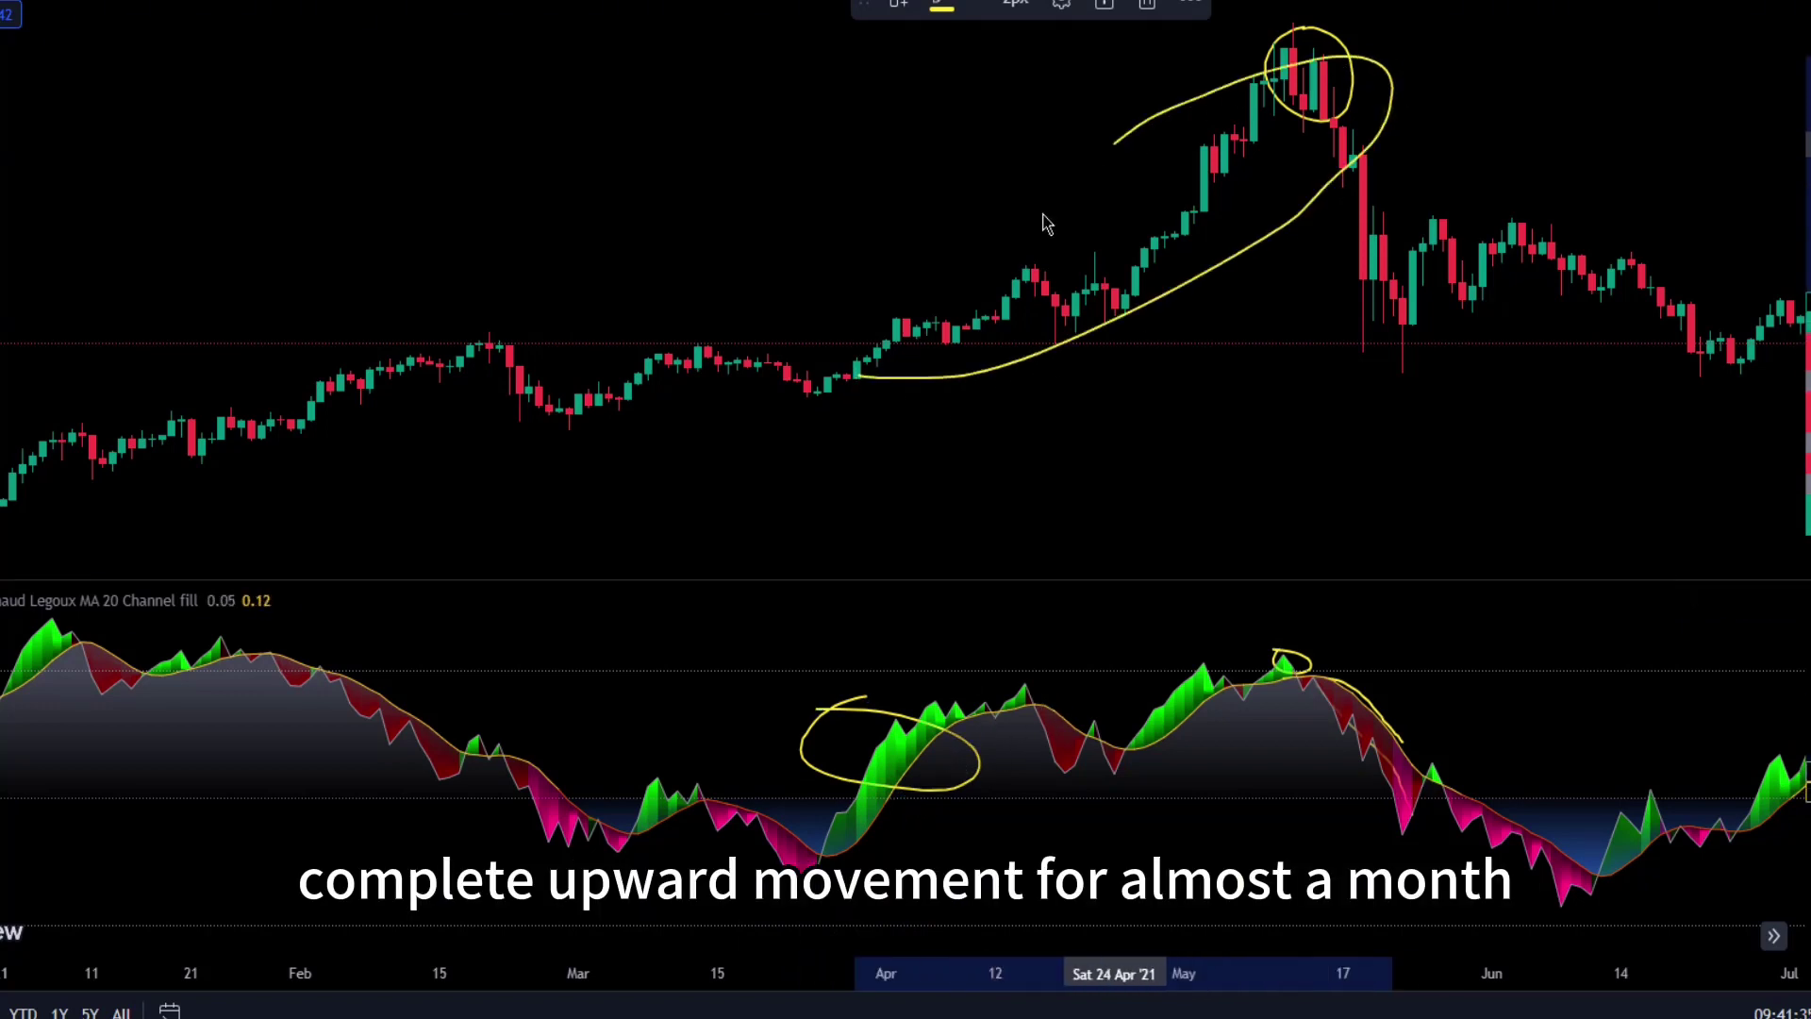
{"action": "left_click_drag", "start_coordinate": [1045, 223], "coordinate": [866, 363]}
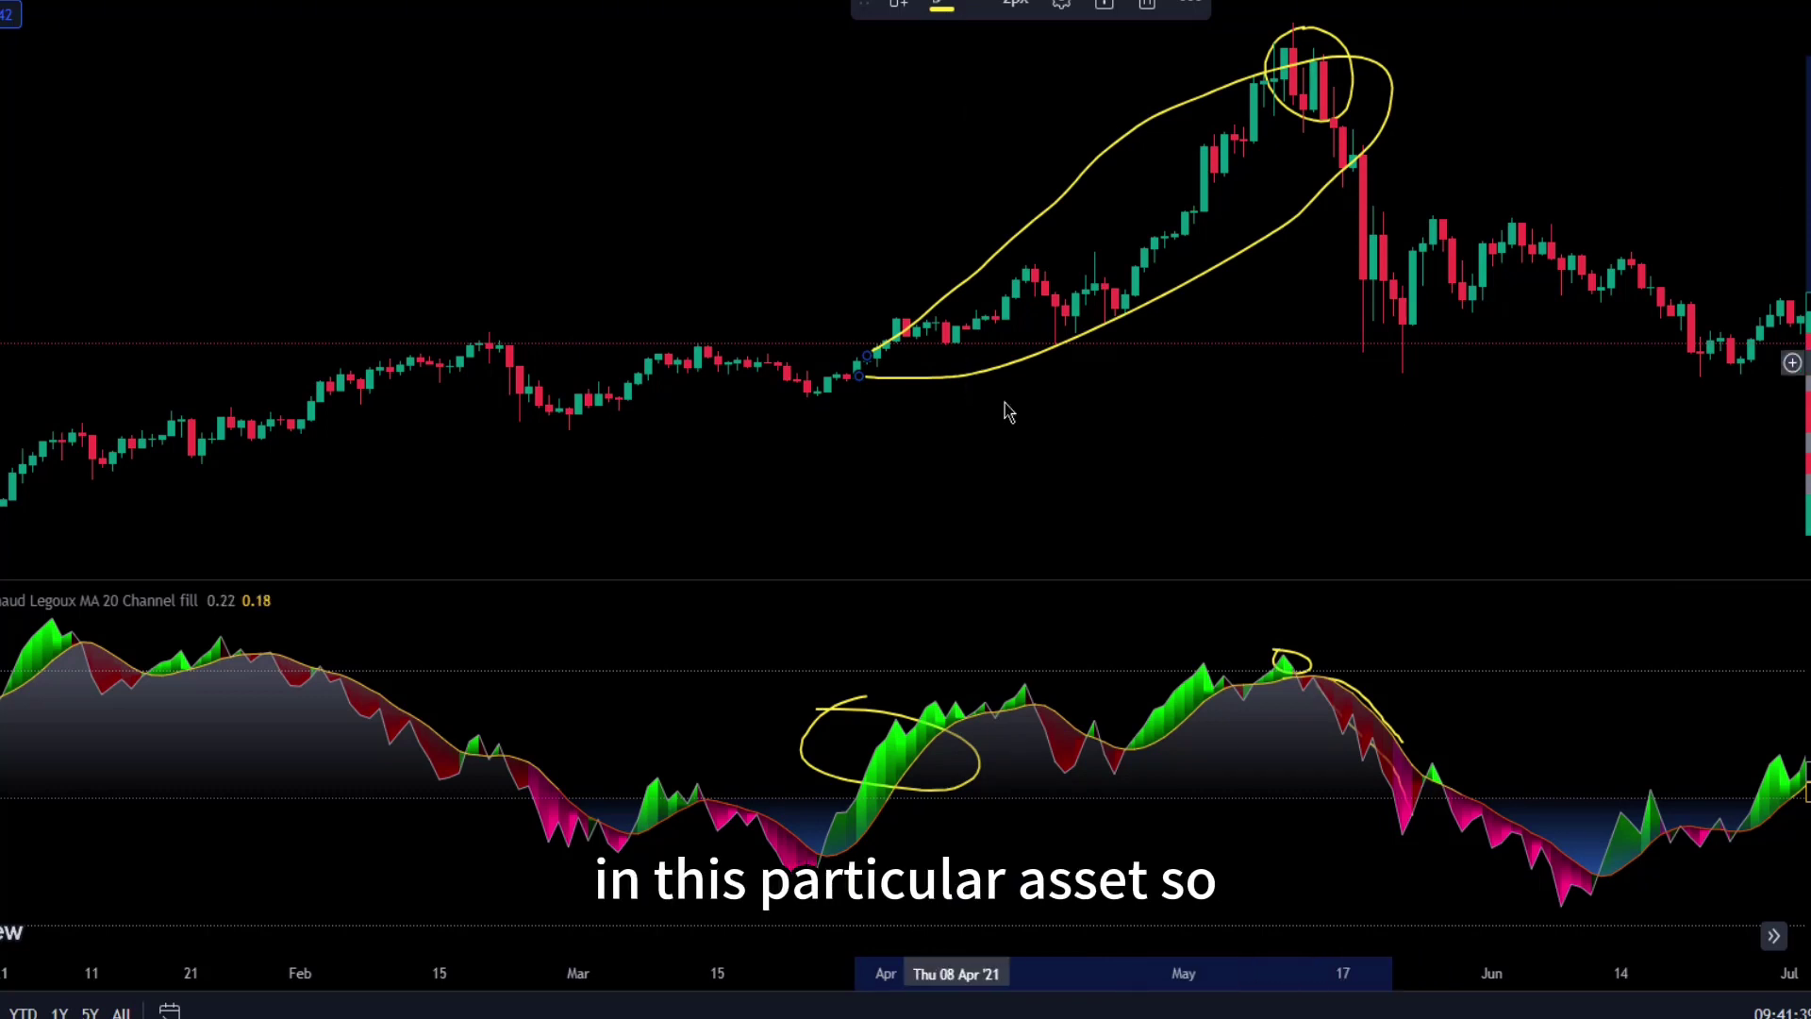
{"action": "mouse_move", "coordinate": [1055, 469]}
{"action": "left_mouse_down"}
{"action": "mouse_move", "coordinate": [874, 513]}
{"action": "mouse_move", "coordinate": [872, 477]}
{"action": "left_mouse_up"}
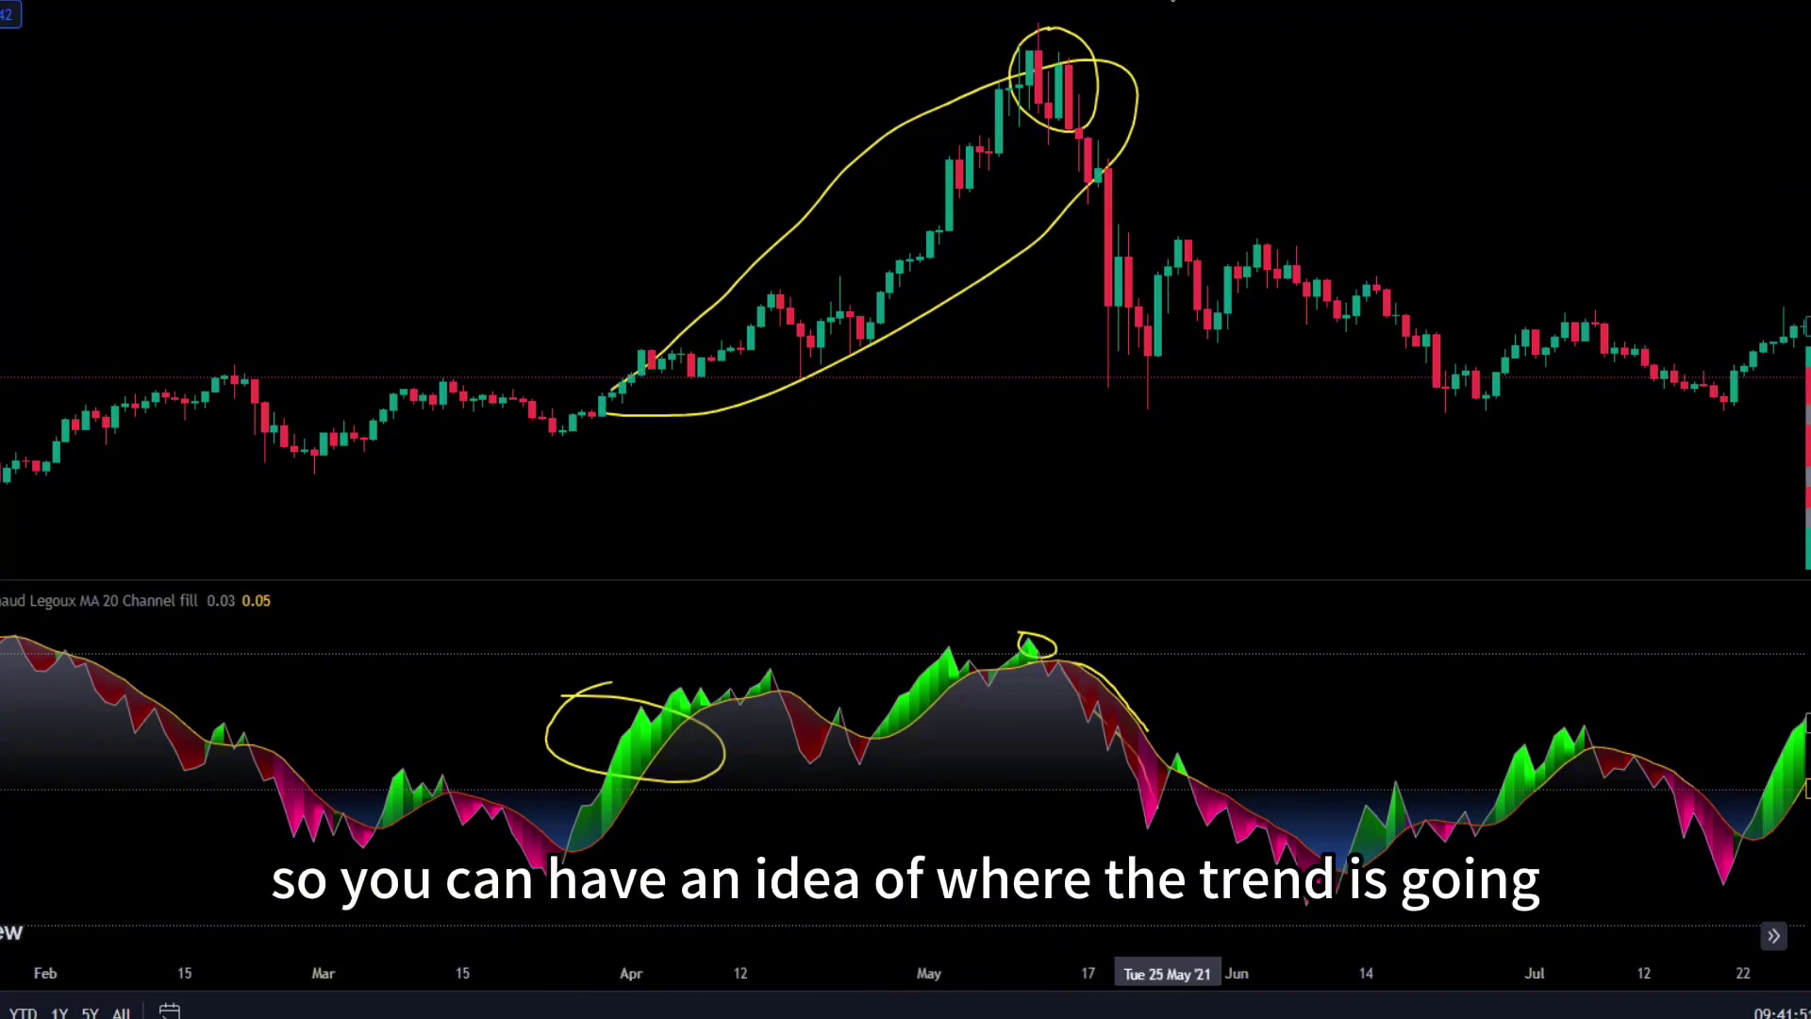
- Scroll the chart right to the latest bars, ending in late June 2023
{"action": "scroll", "coordinate": [660, 471], "scroll_direction": "left", "scroll_amount": 15}
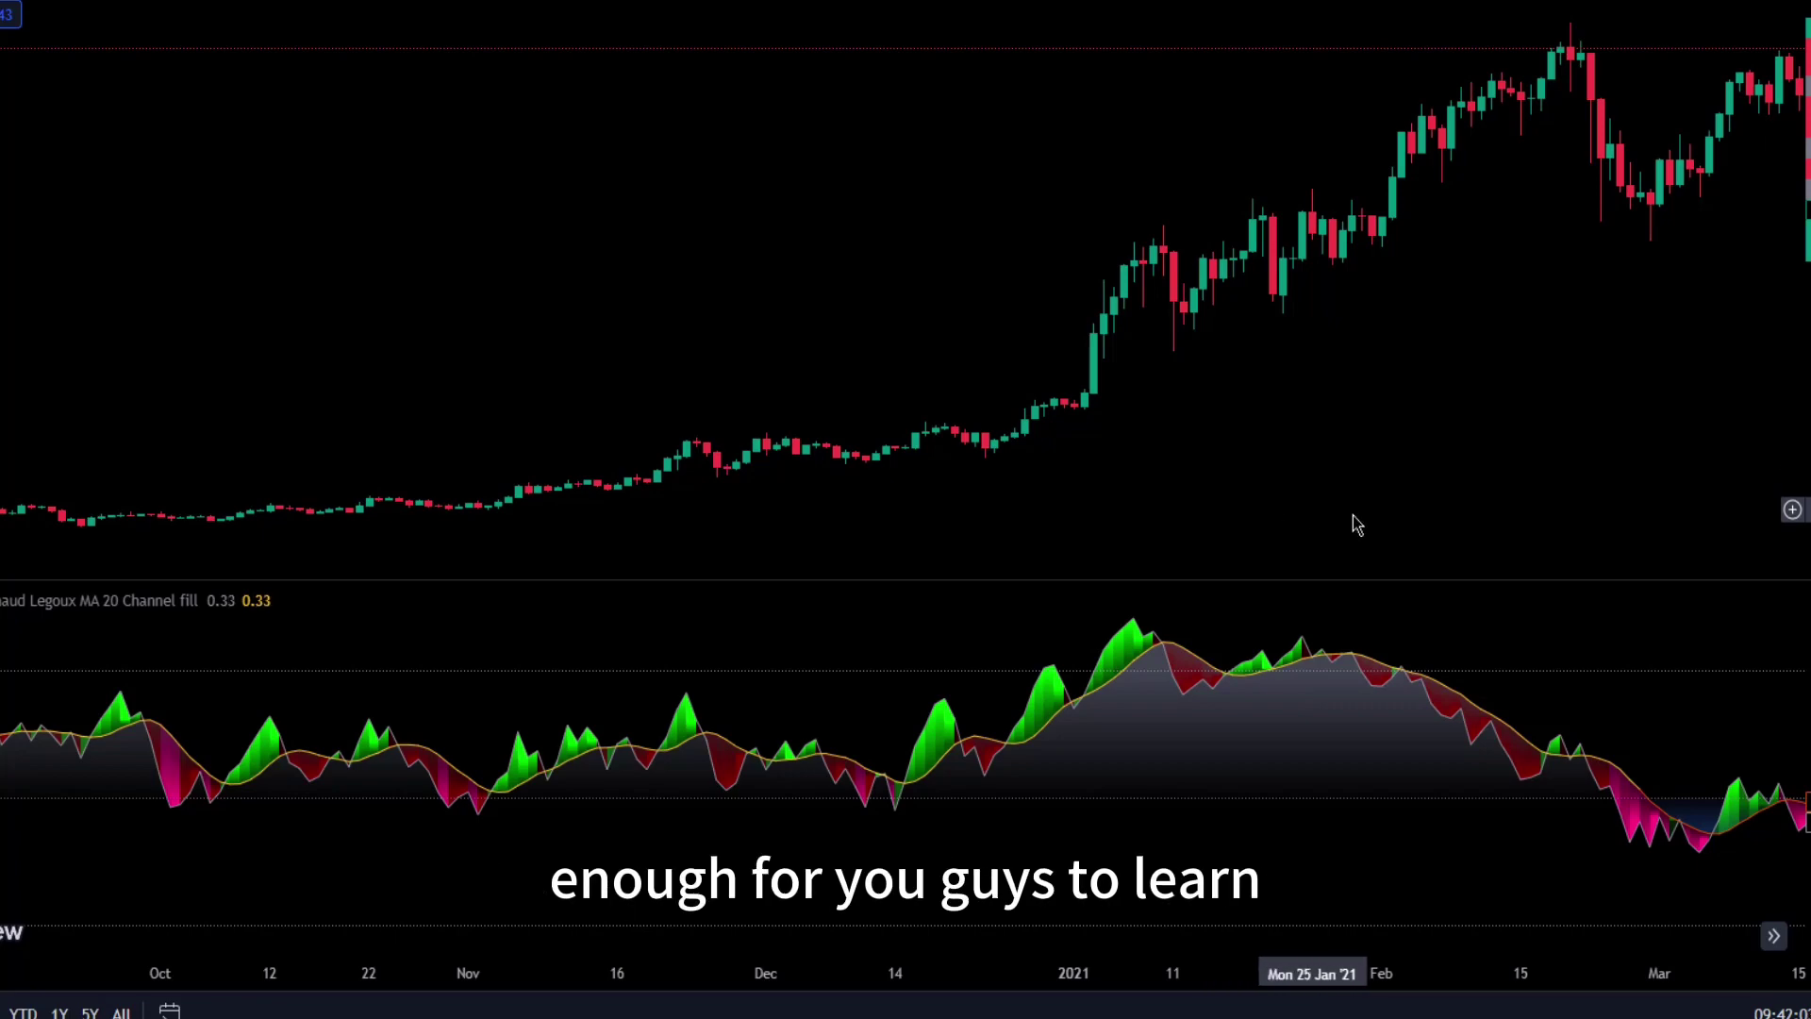
{"action": "scroll", "coordinate": [962, 545], "scroll_direction": "right", "scroll_amount": 10}
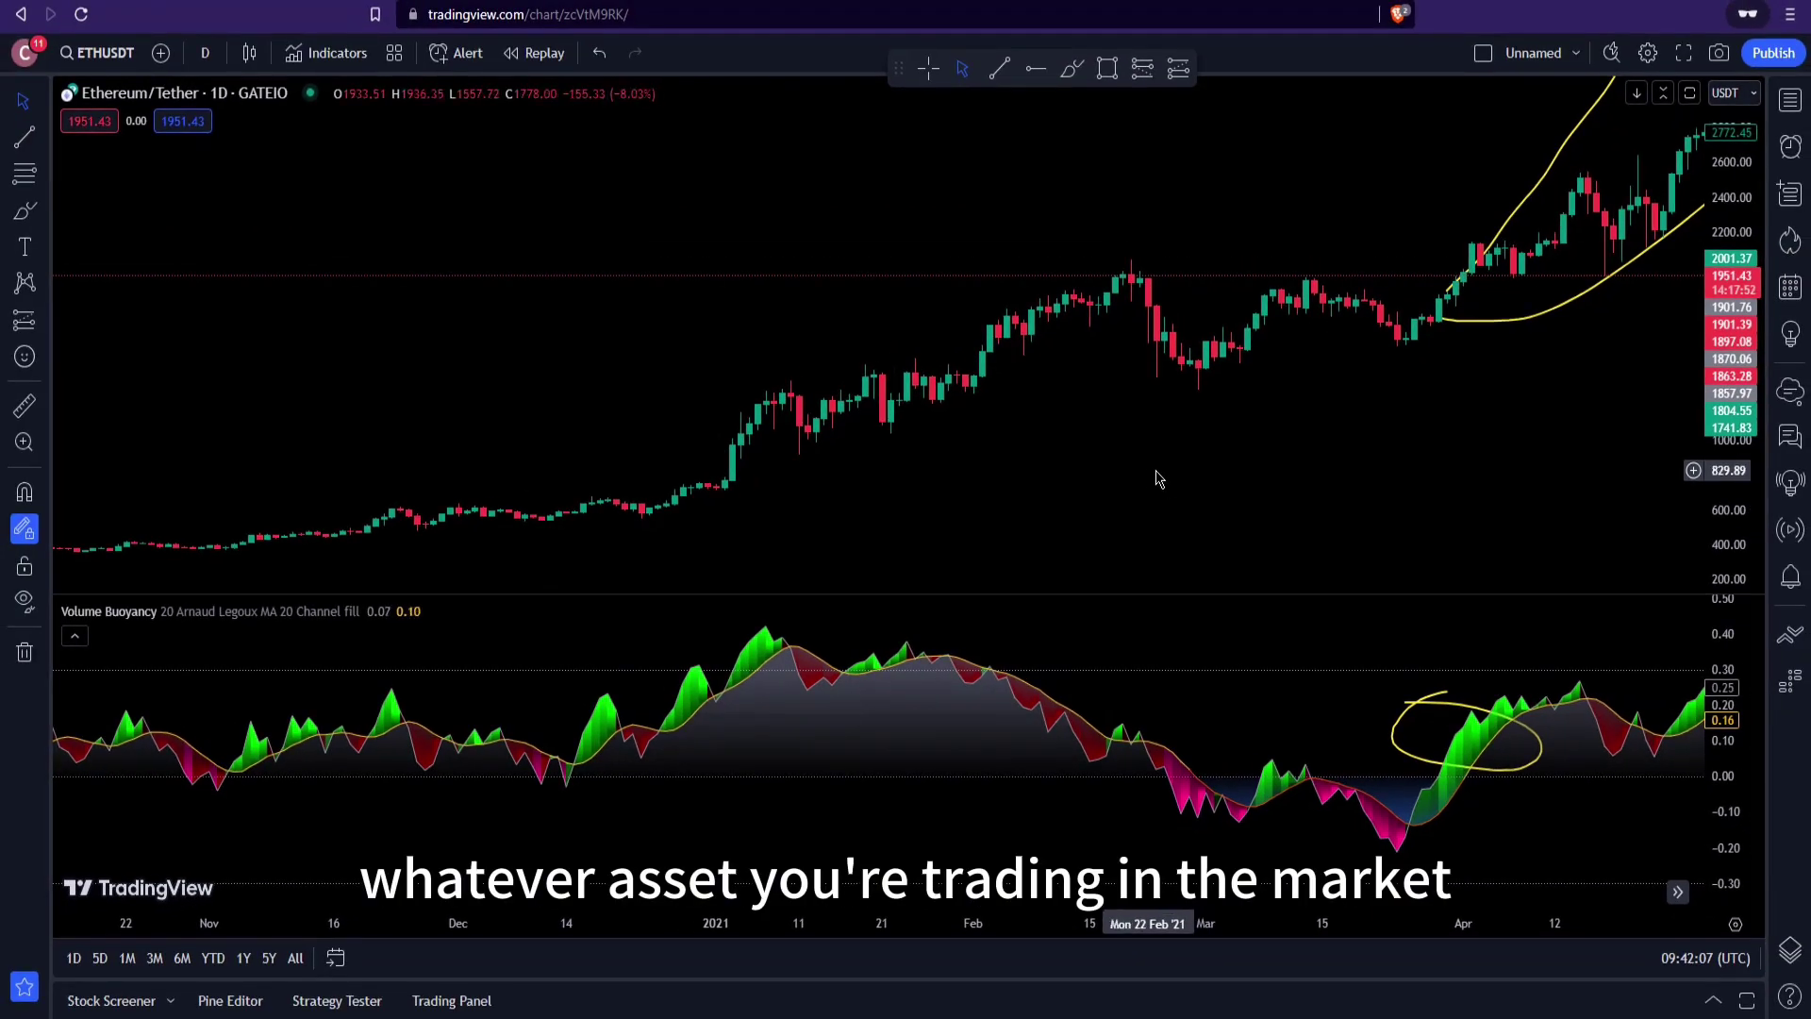
{"action": "scroll", "coordinate": [1128, 428], "scroll_direction": "right", "scroll_amount": 10}
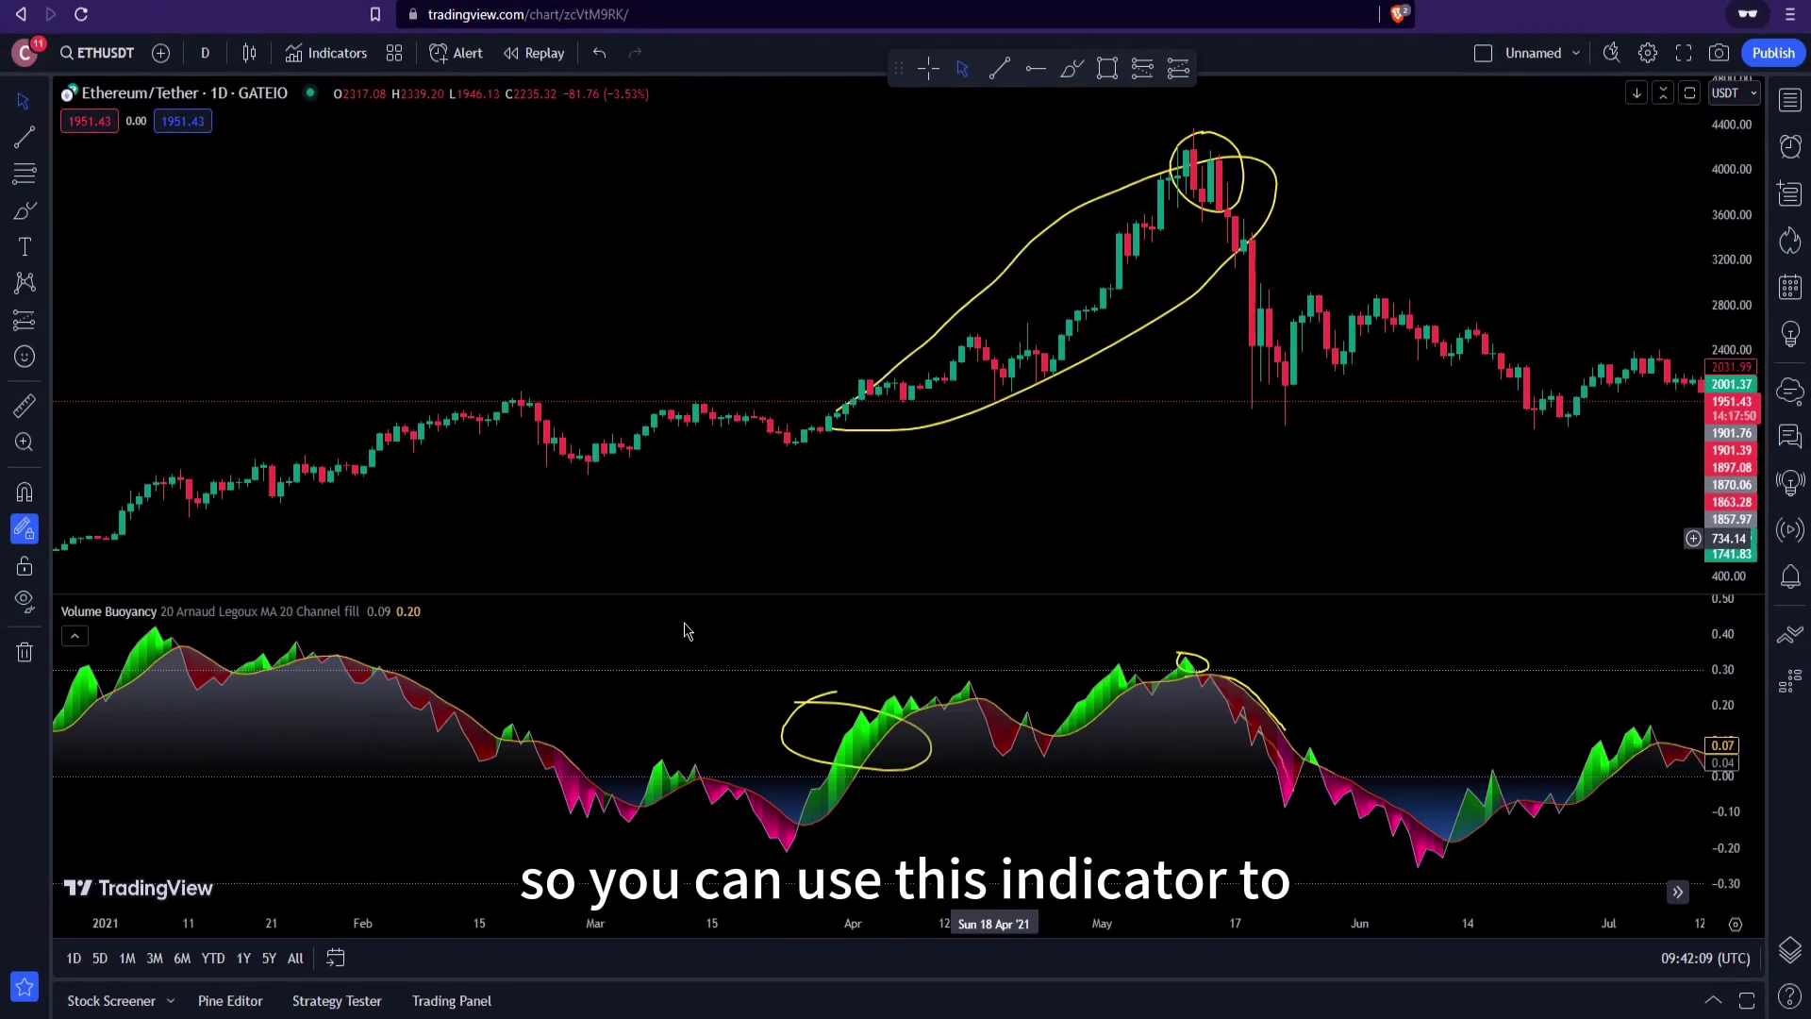
{"action": "scroll", "coordinate": [1188, 251], "scroll_direction": "right", "scroll_amount": 10}
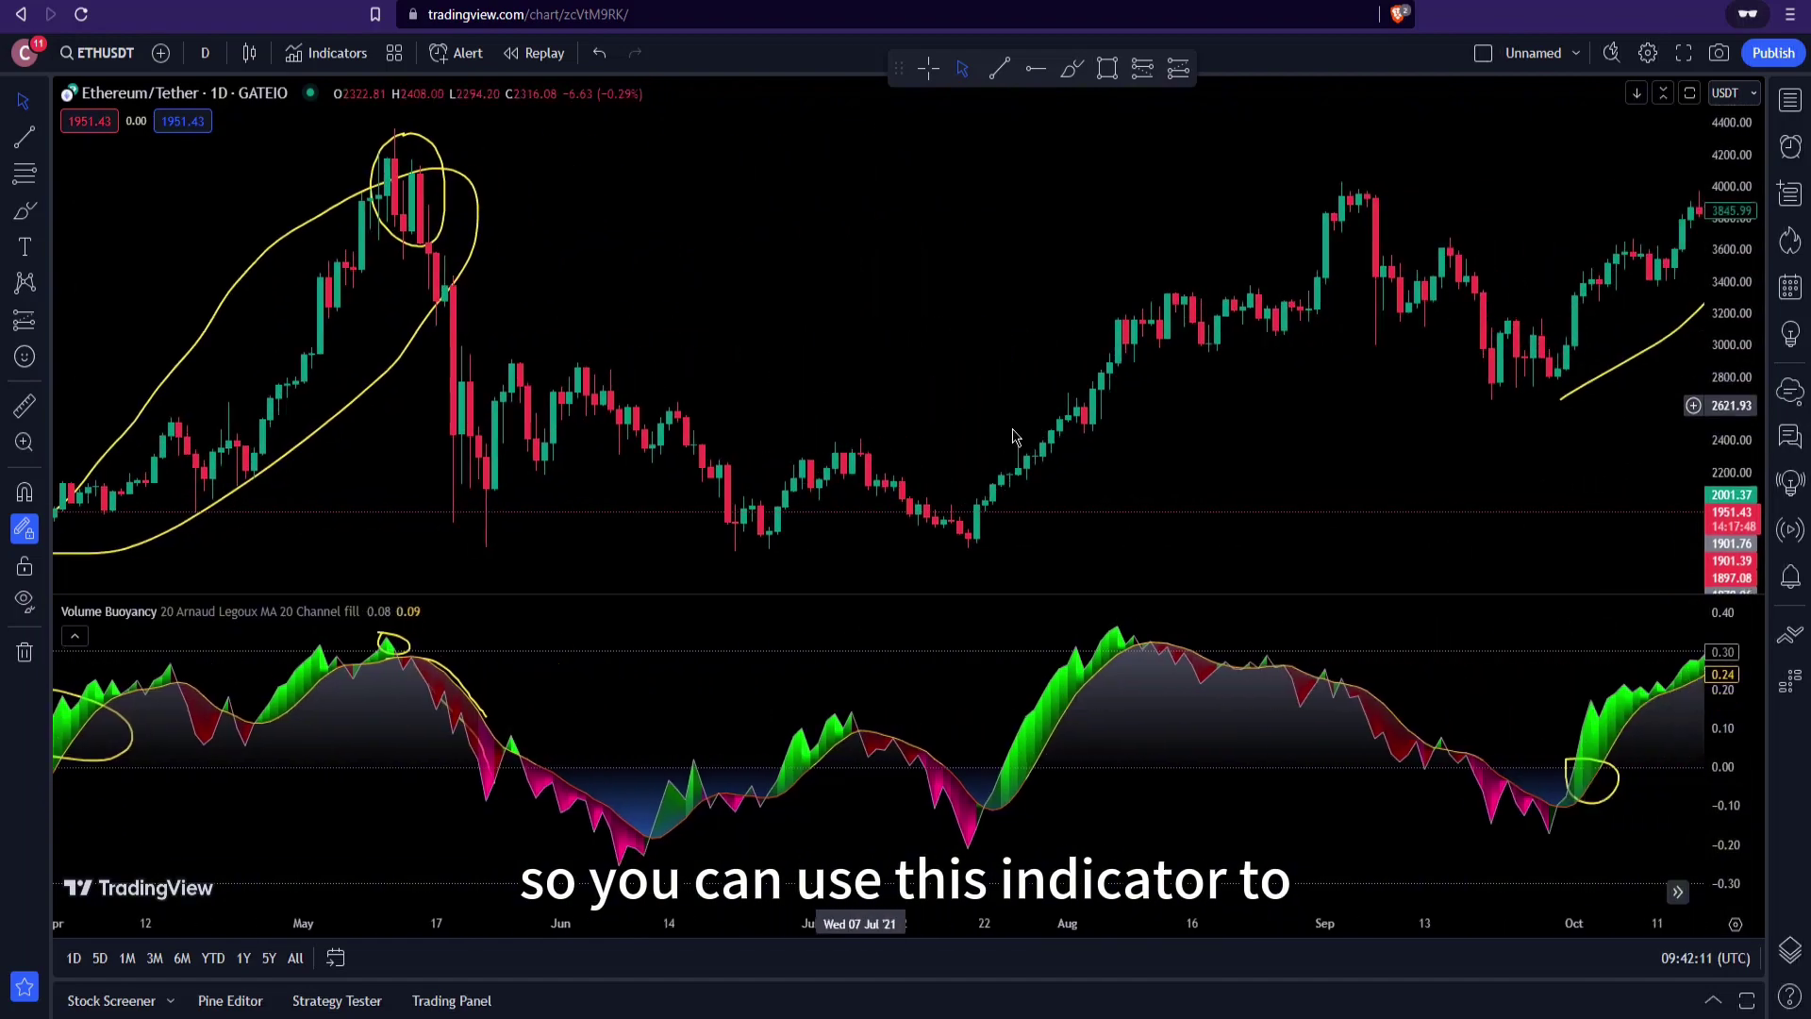
{"action": "scroll", "coordinate": [1247, 410], "scroll_direction": "right", "scroll_amount": 10}
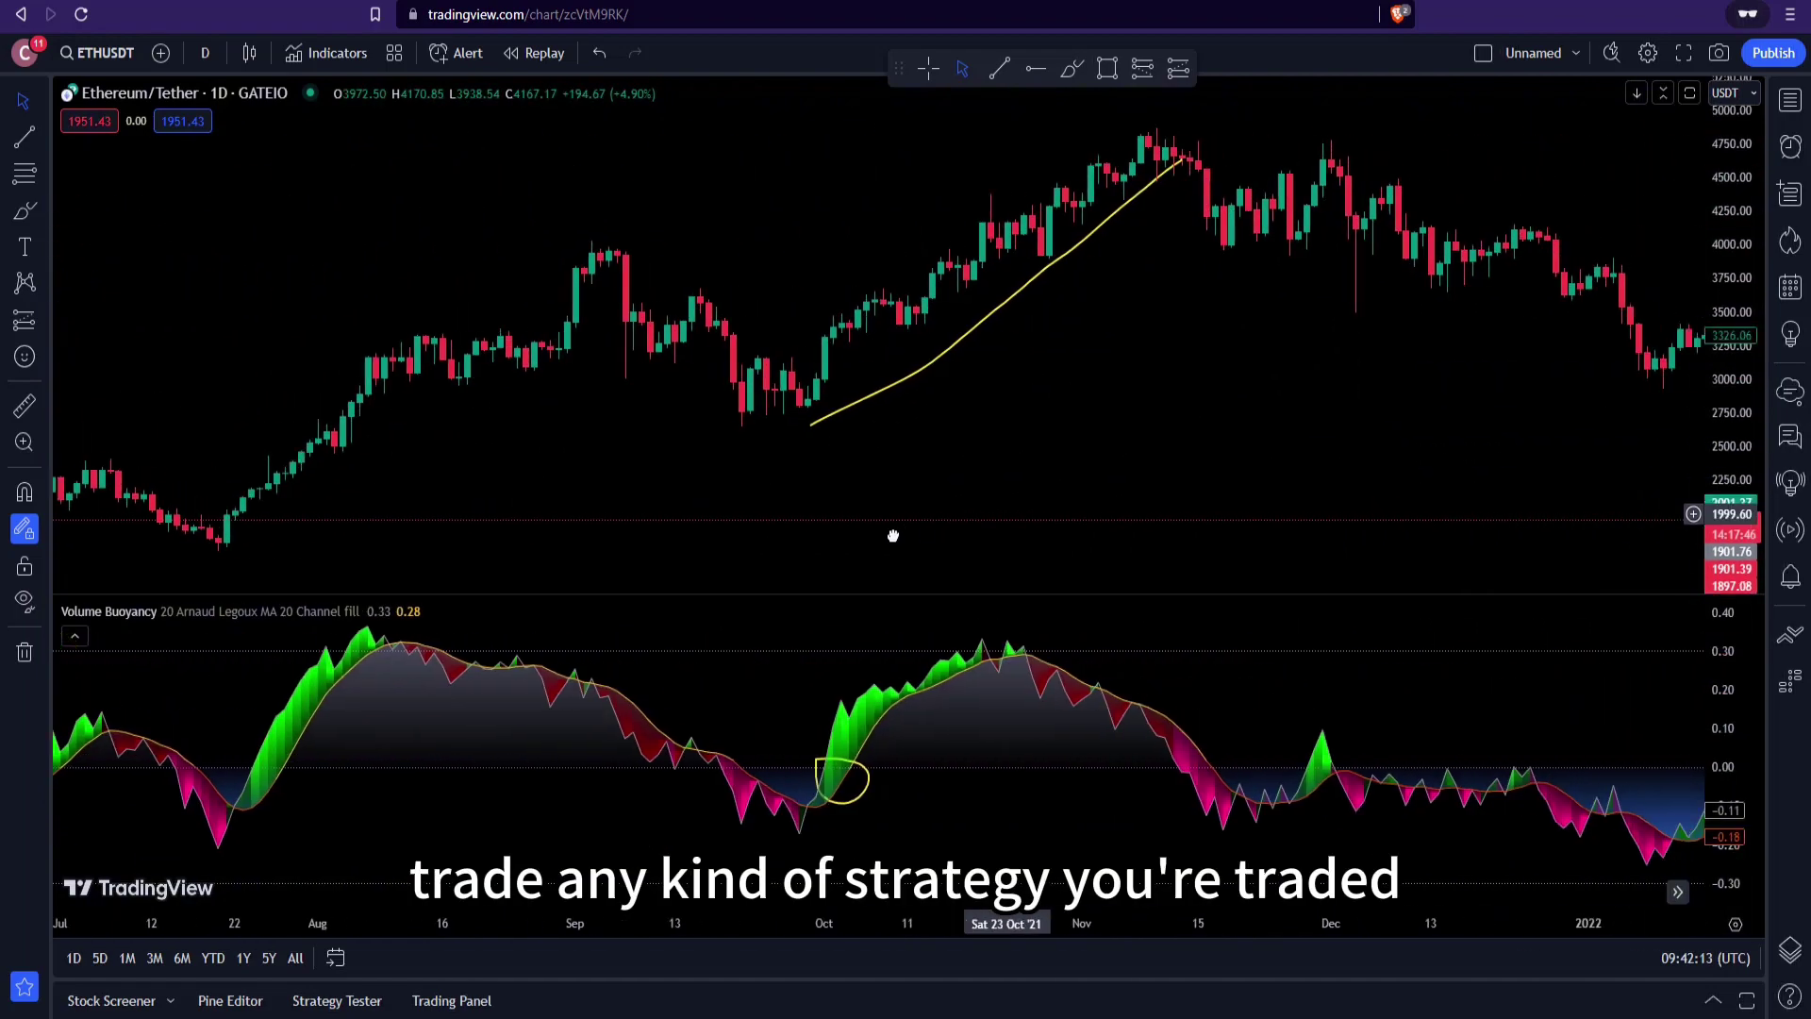
{"action": "scroll", "coordinate": [1398, 359], "scroll_direction": "right", "scroll_amount": 20}
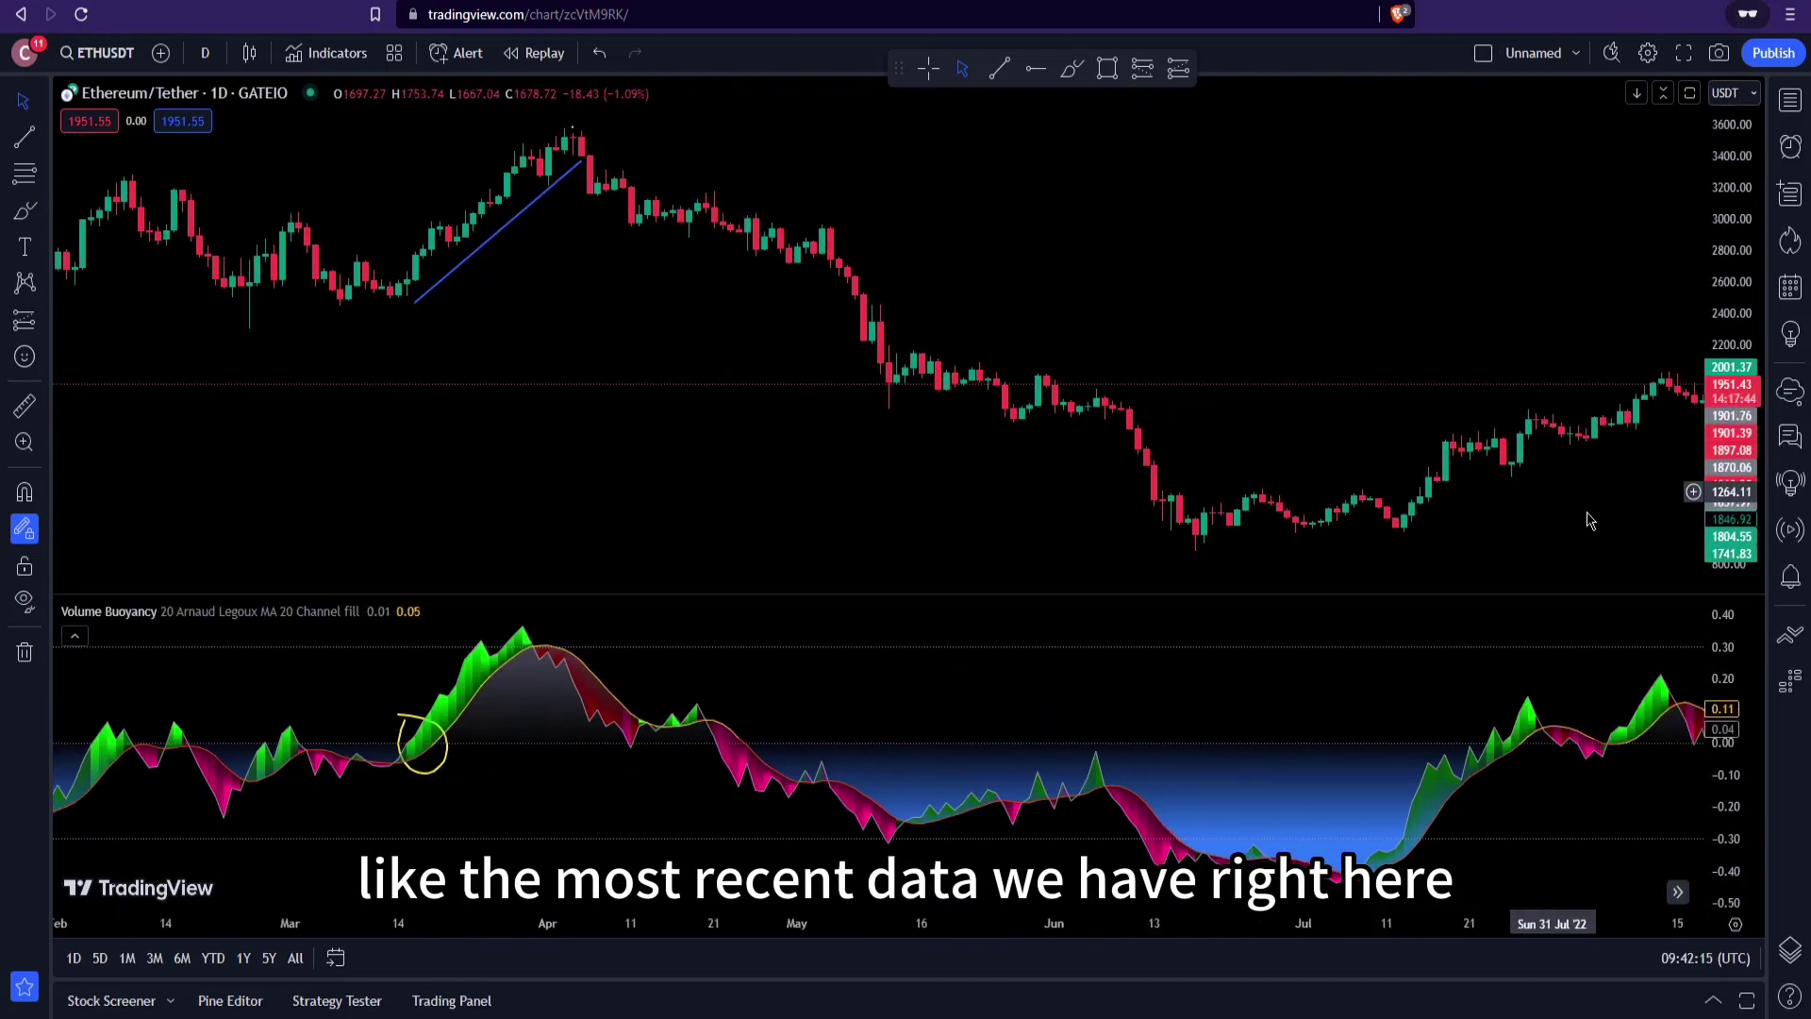
{"action": "scroll", "coordinate": [504, 638], "scroll_direction": "right", "scroll_amount": 20}
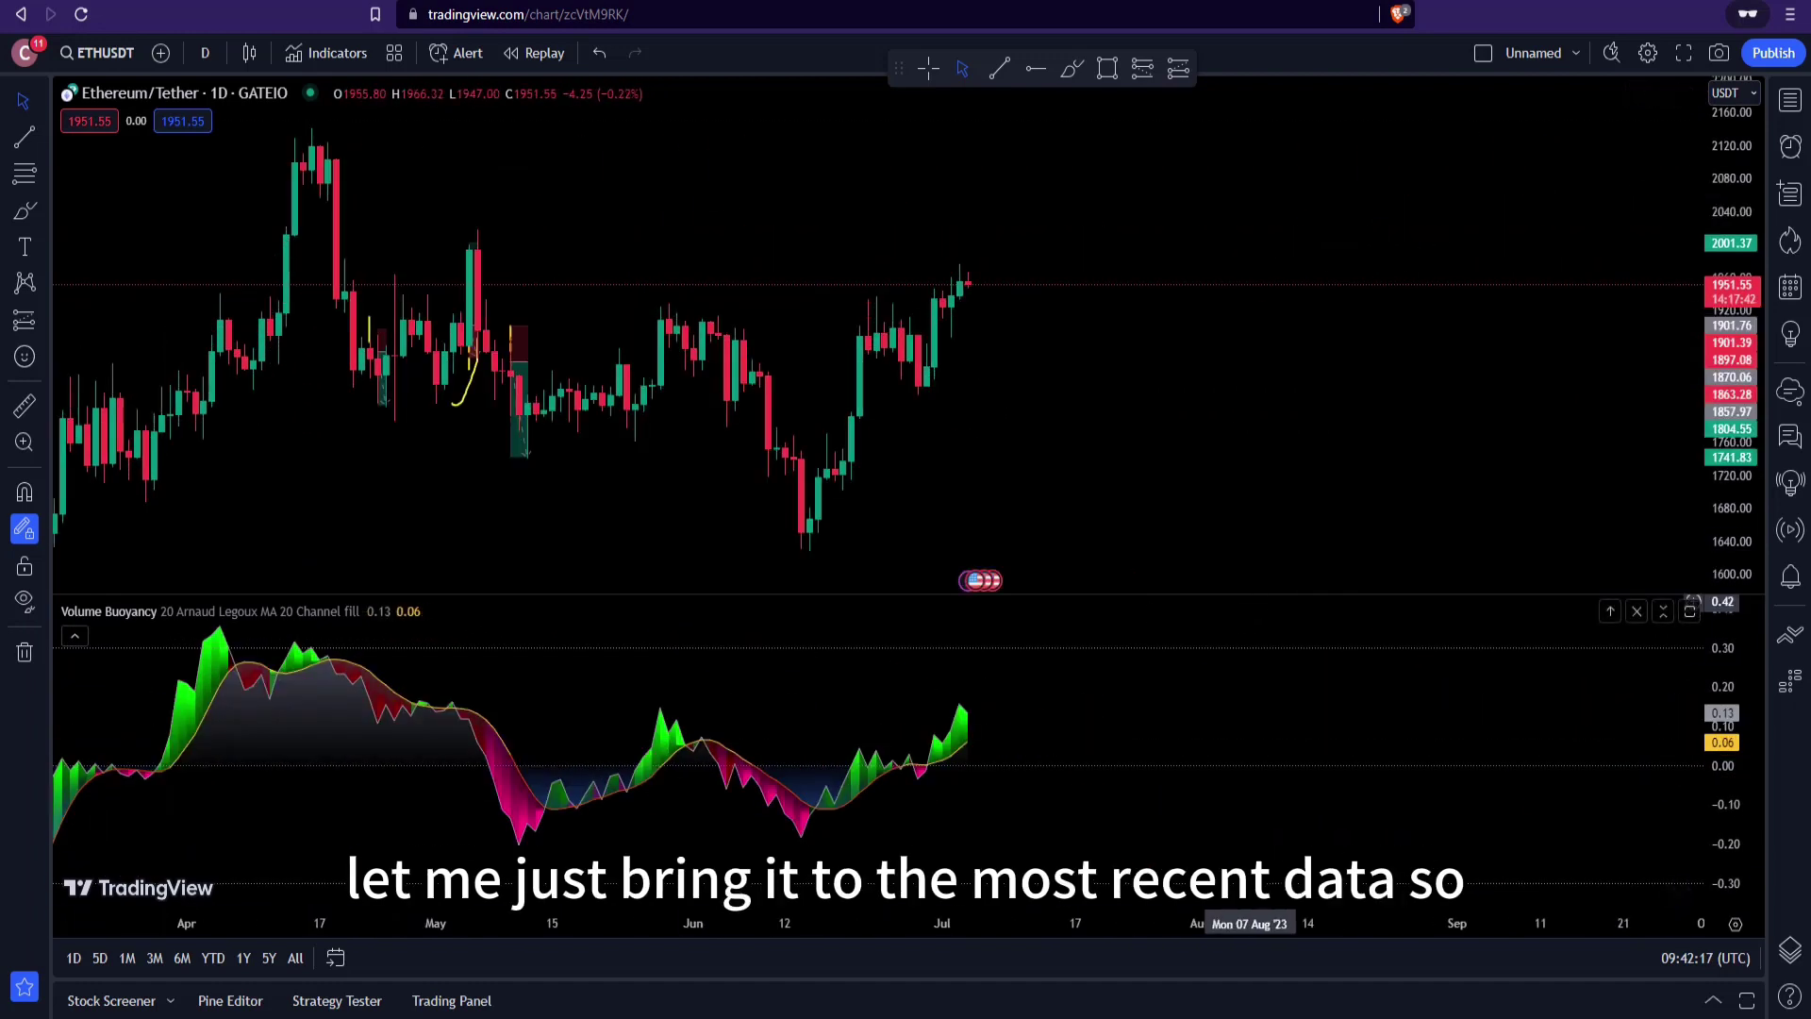
{"action": "scroll", "coordinate": [1181, 529], "scroll_direction": "left", "scroll_amount": 3}
{"action": "scroll", "coordinate": [1038, 377], "scroll_direction": "right", "scroll_amount": 5}
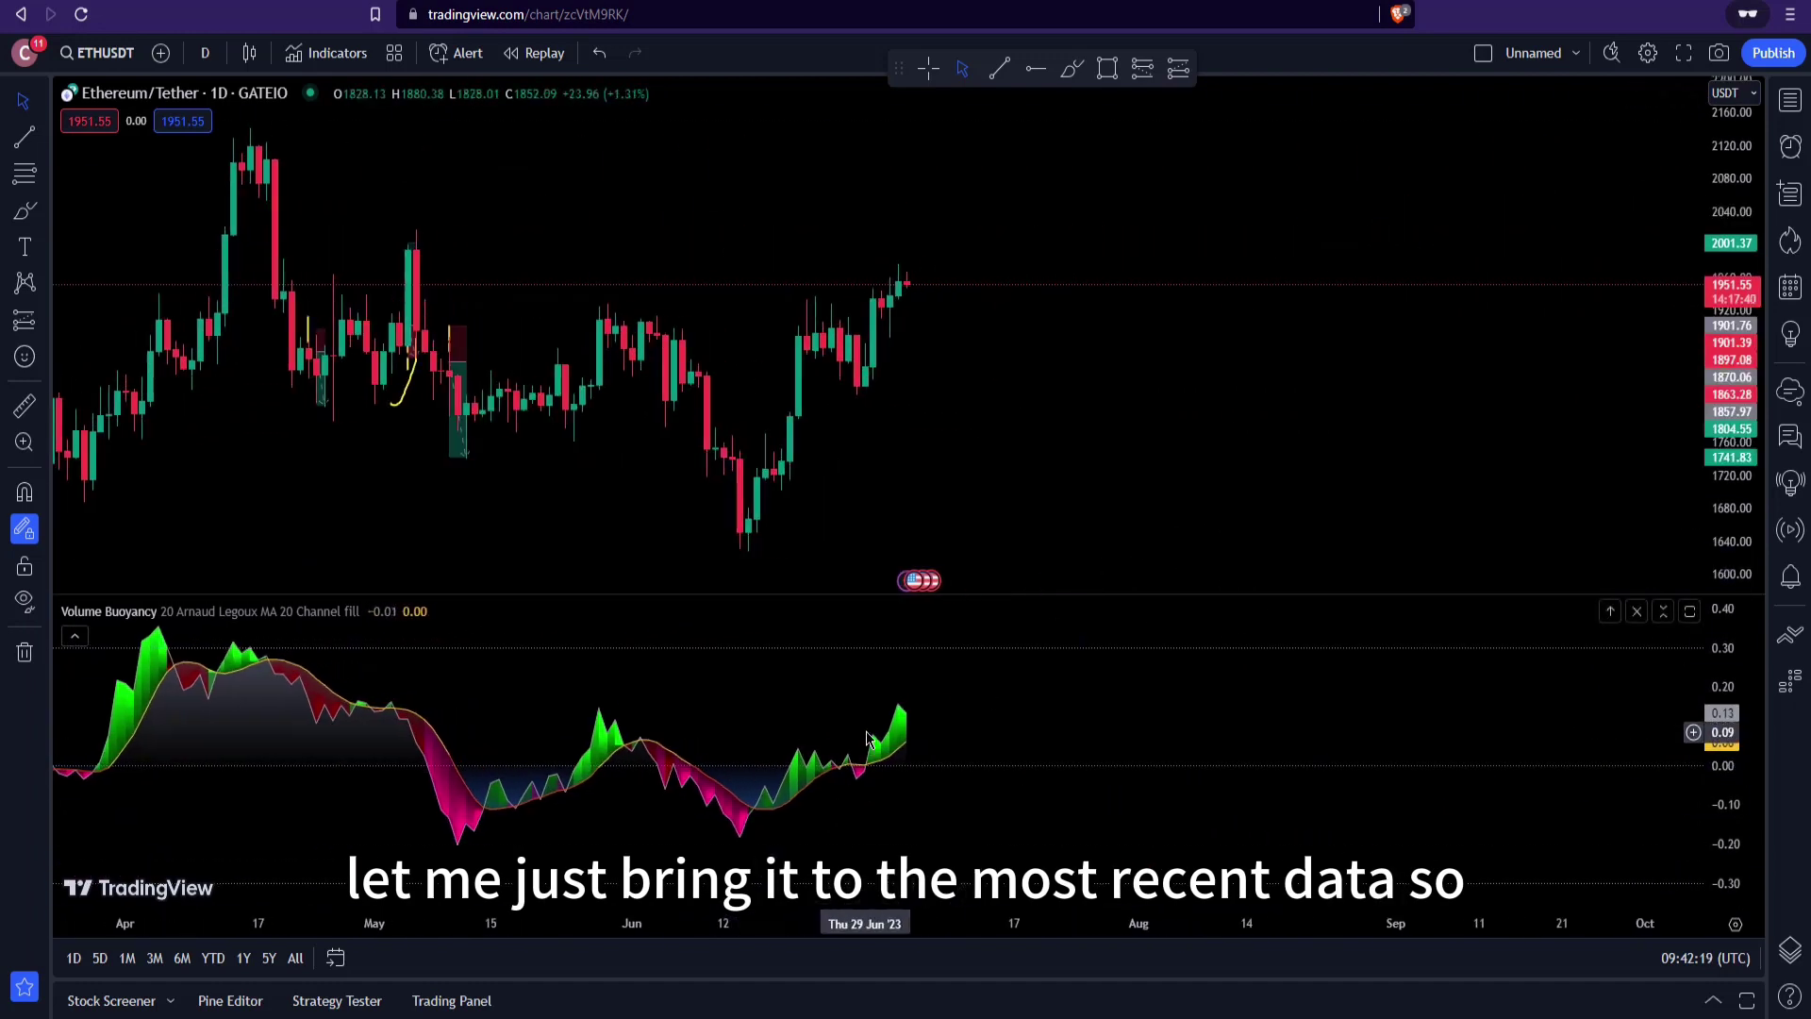
- Circle the latest crossover, sketch a projected rise, then remove all drawings but keep the indicator
{"action": "left_click", "coordinate": [1071, 68]}
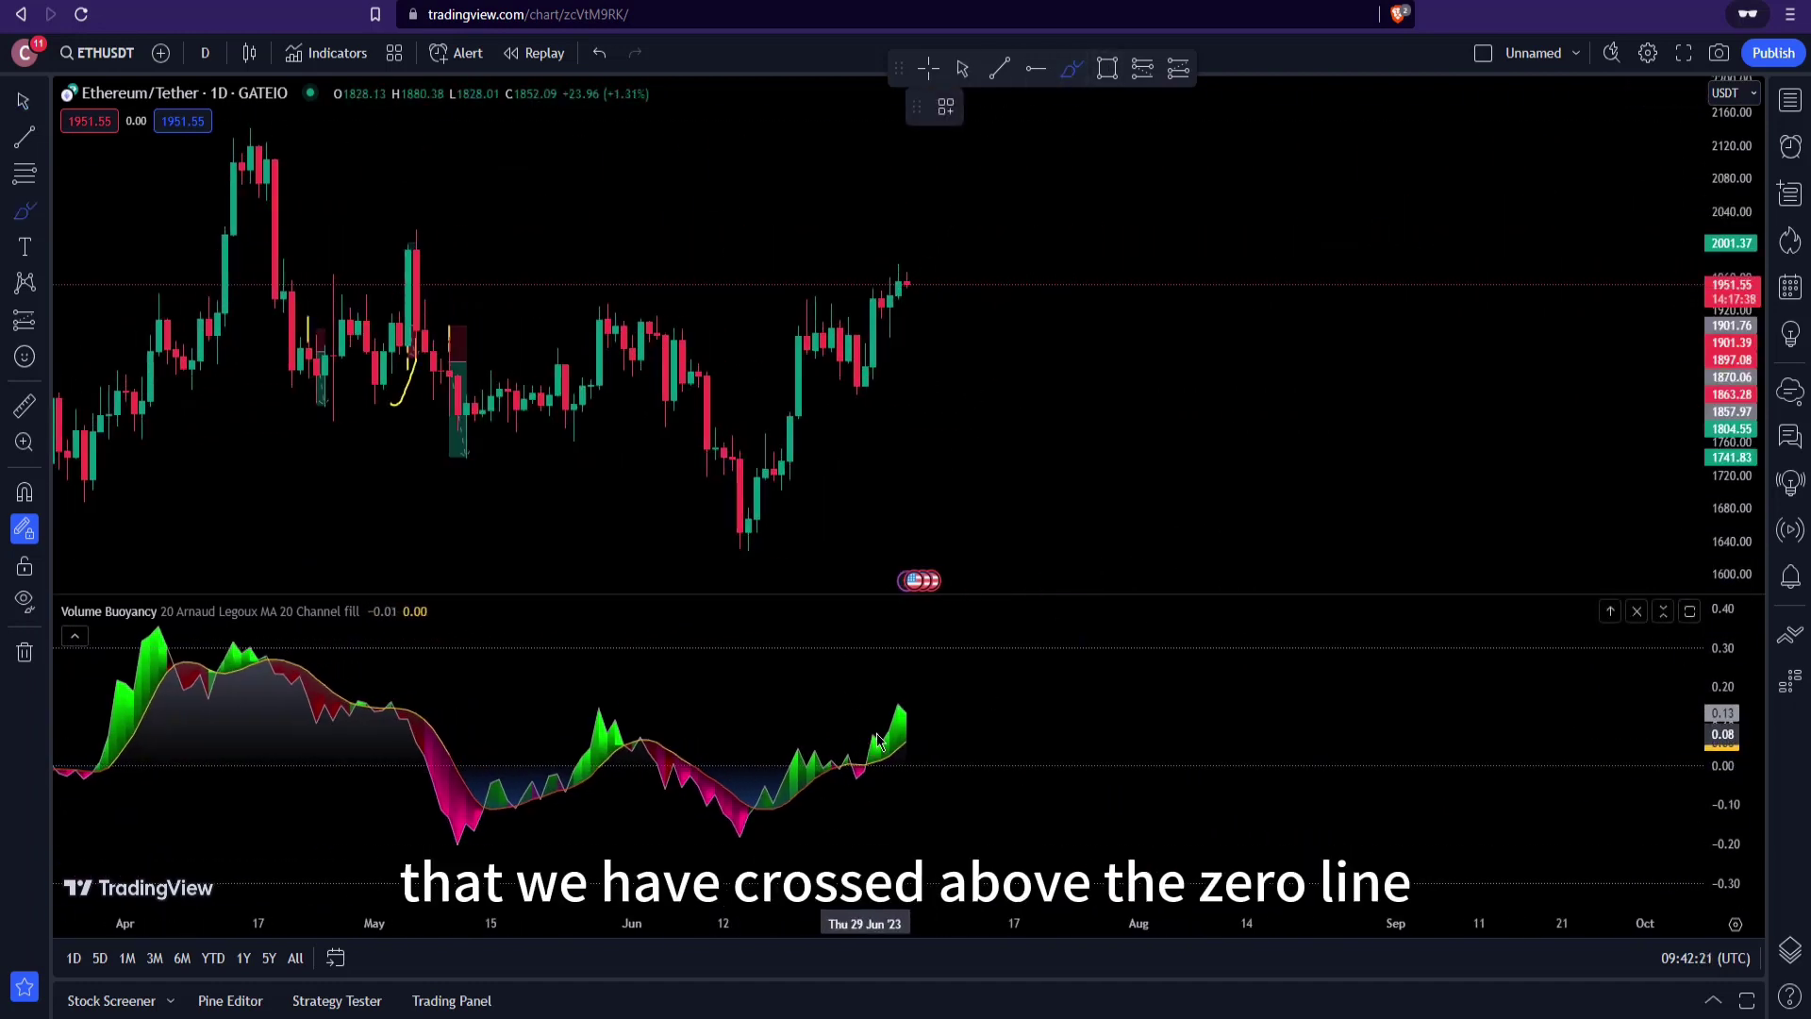
{"action": "mouse_move", "coordinate": [881, 690]}
{"action": "left_mouse_down"}
{"action": "mouse_move", "coordinate": [853, 759]}
{"action": "mouse_move", "coordinate": [876, 687]}
{"action": "left_mouse_up"}
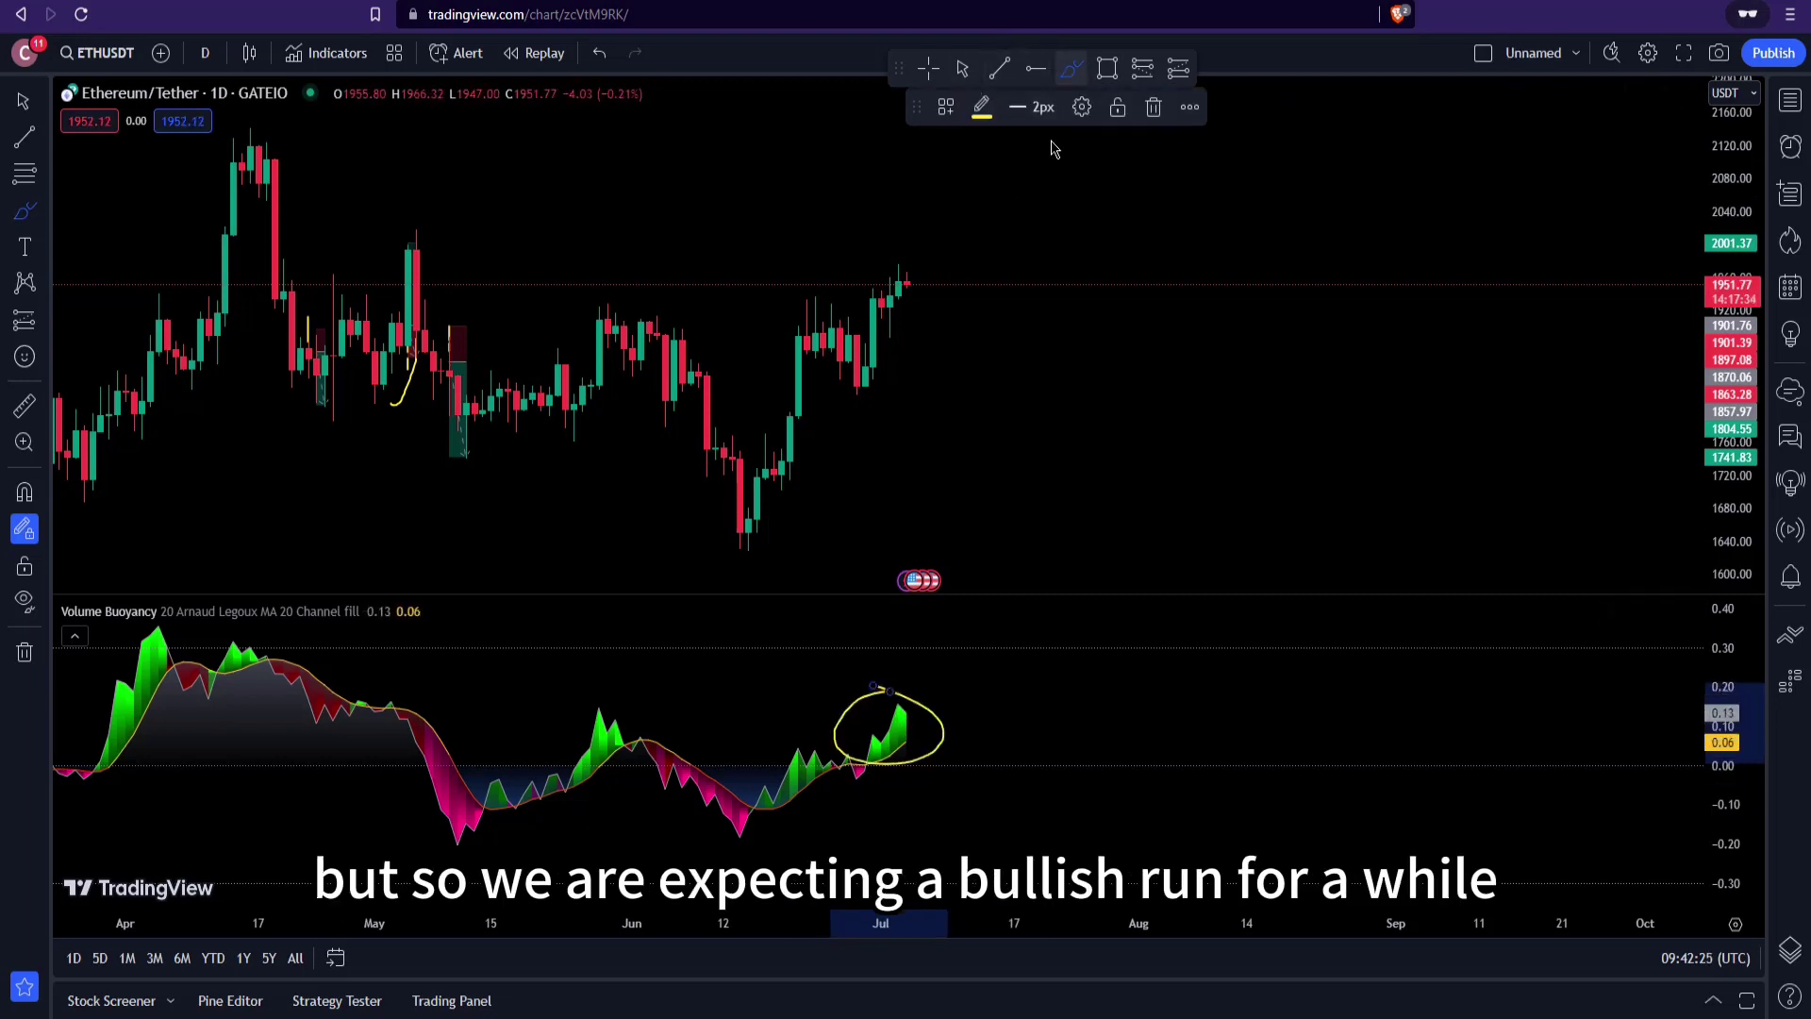
{"action": "mouse_move", "coordinate": [905, 283]}
{"action": "left_mouse_down"}
{"action": "mouse_move", "coordinate": [1000, 268]}
{"action": "mouse_move", "coordinate": [1192, 189]}
{"action": "mouse_move", "coordinate": [1282, 91]}
{"action": "left_mouse_up"}
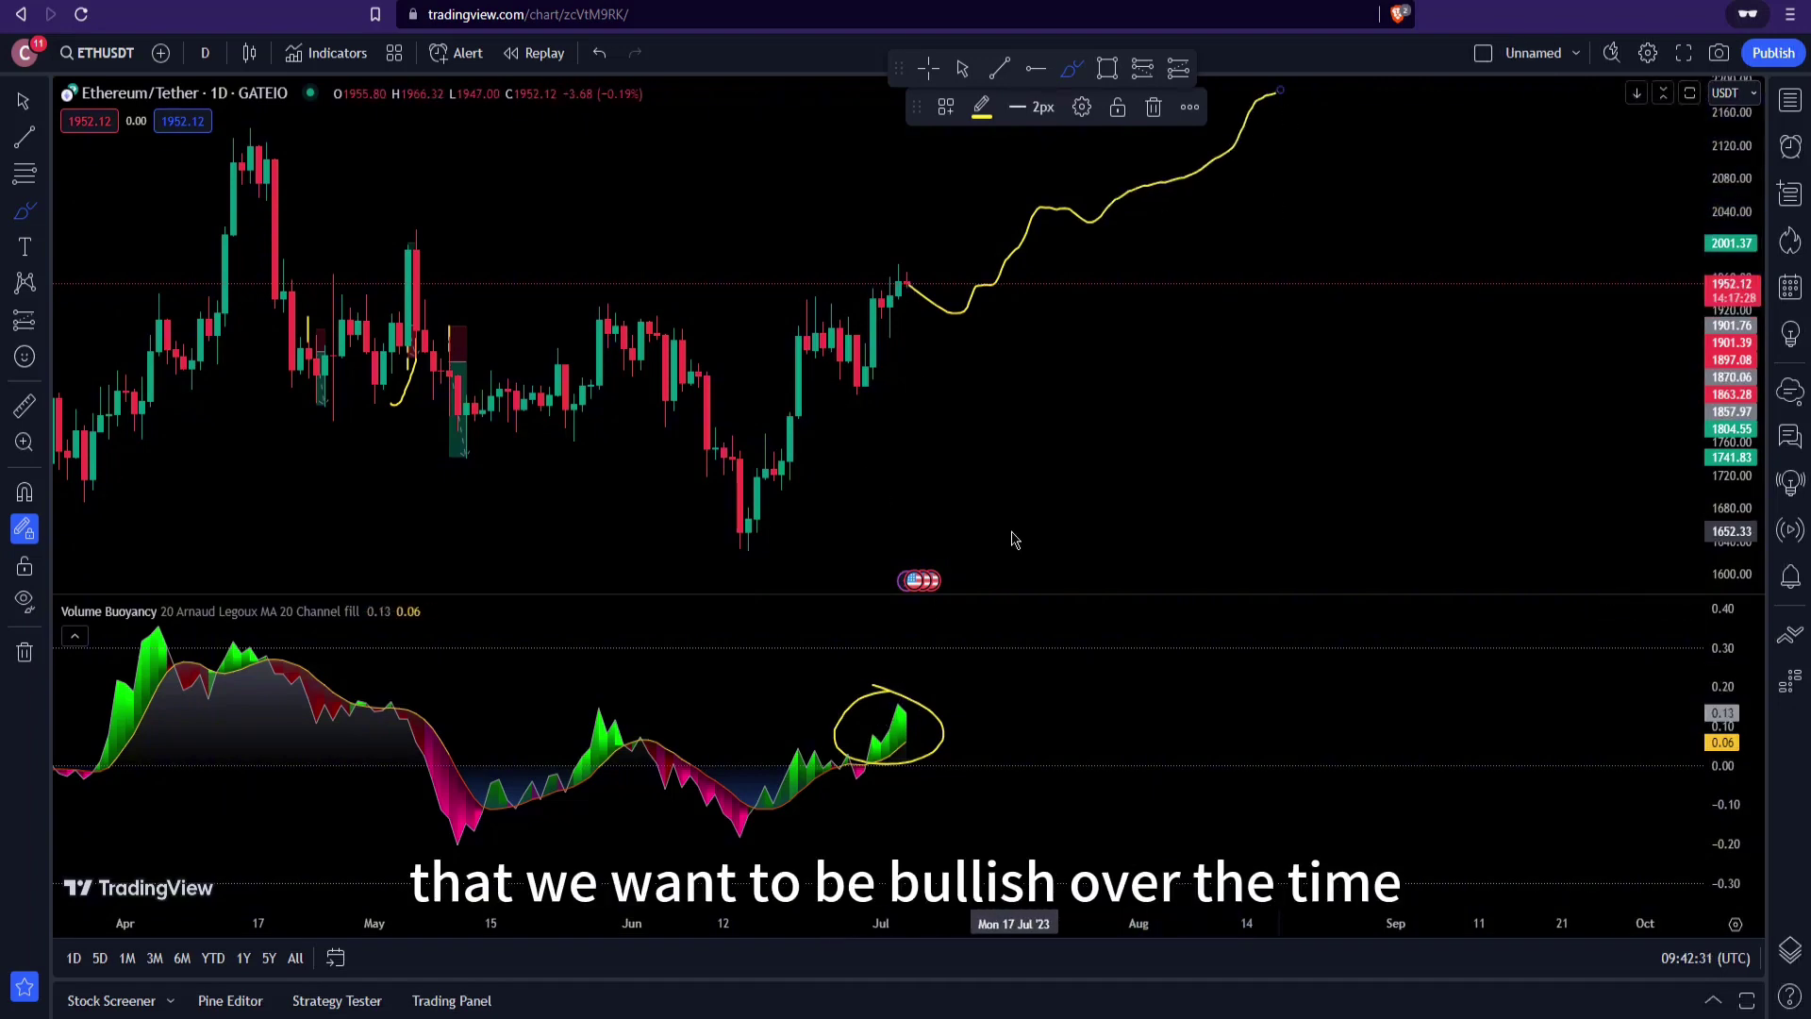
{"action": "left_click", "coordinate": [25, 652]}
{"action": "left_click", "coordinate": [104, 647]}
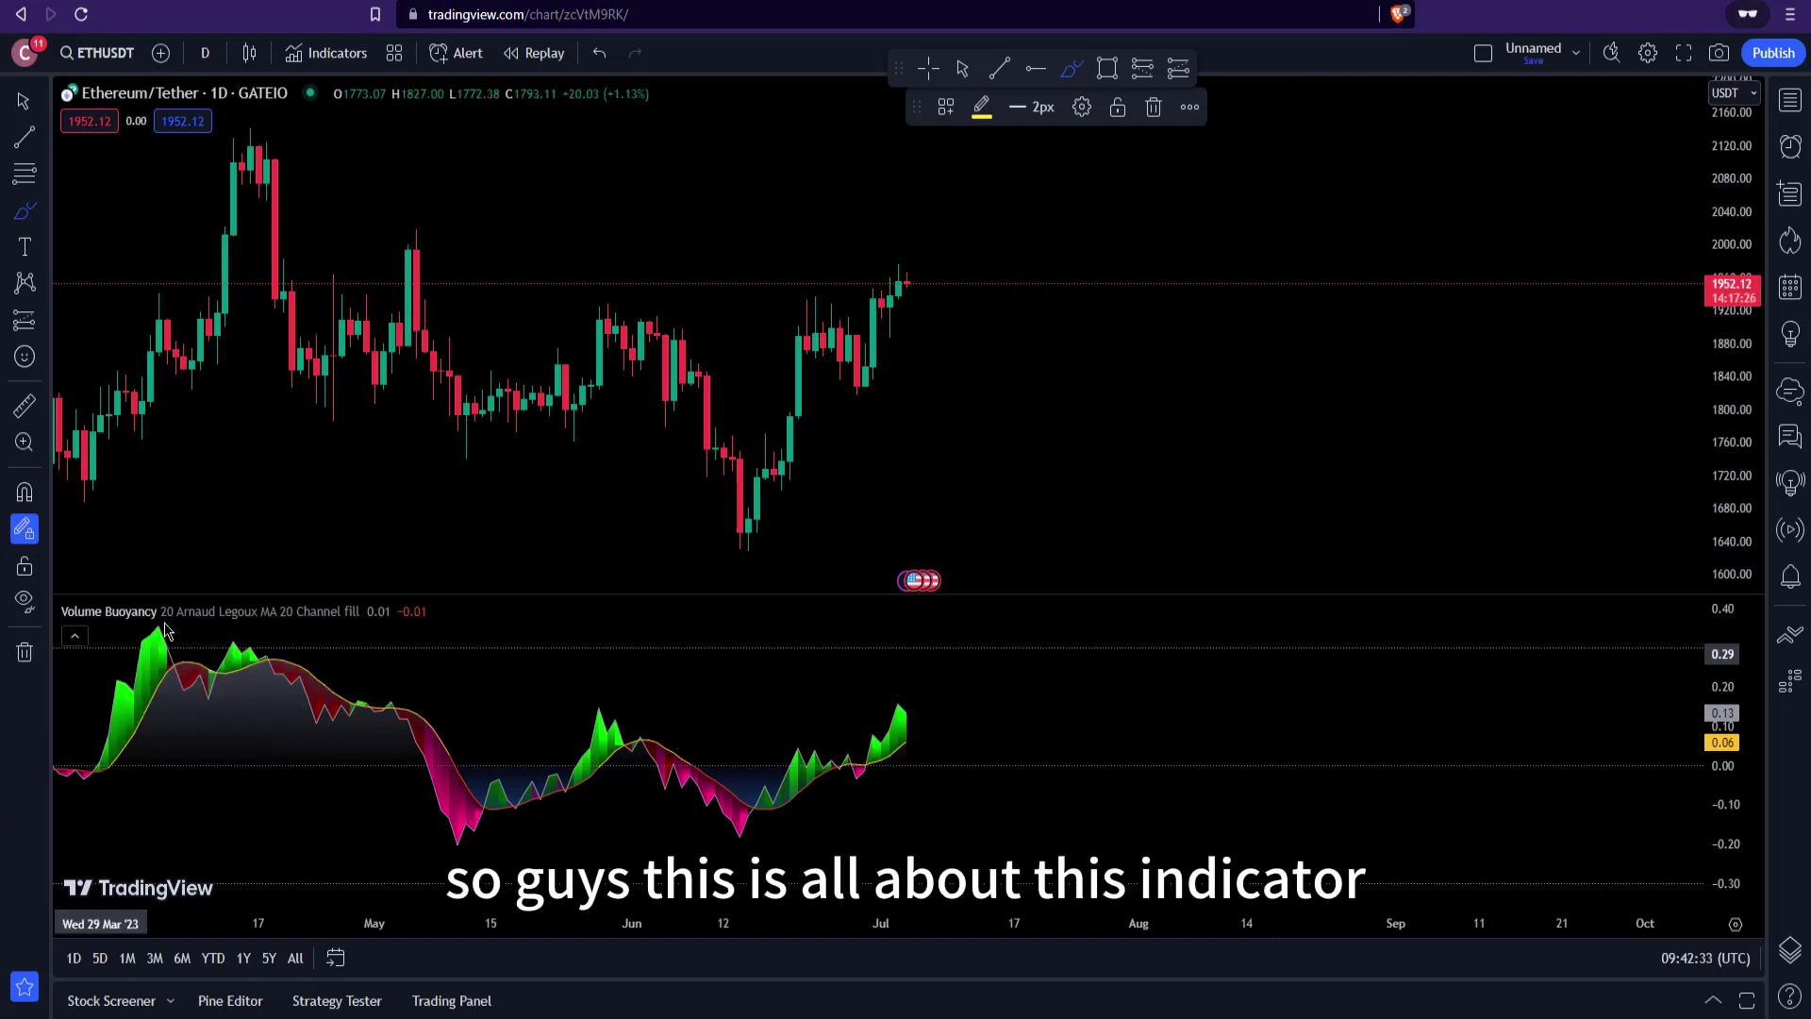